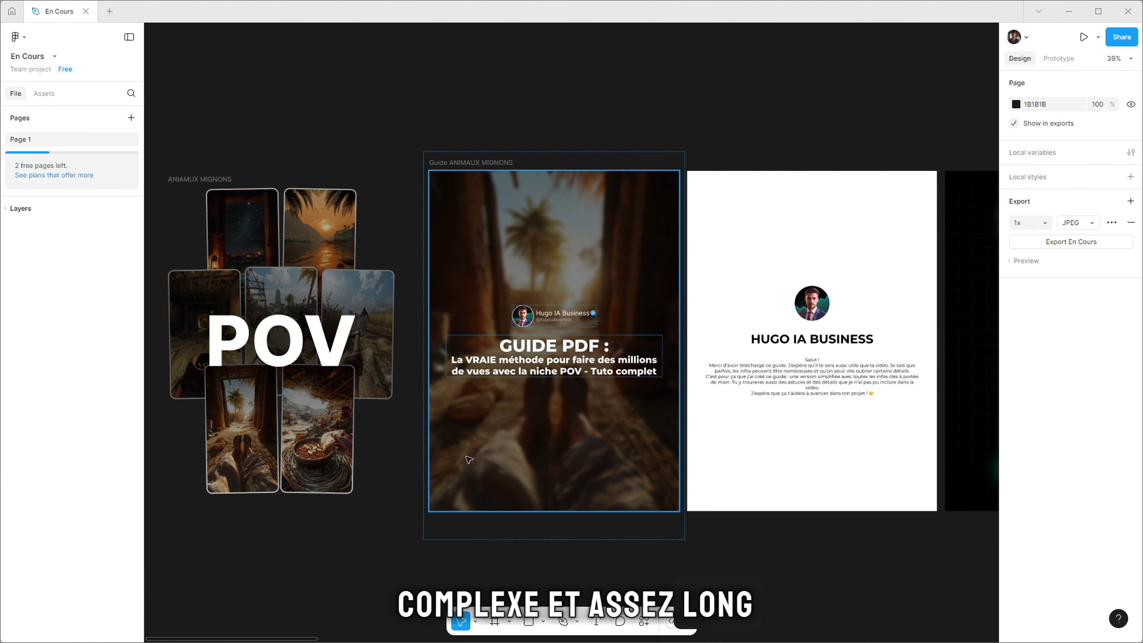
- Copy the full body text of the "Prompts Base :" page in the Figma guide
scroll(469, 460, "right", 15)
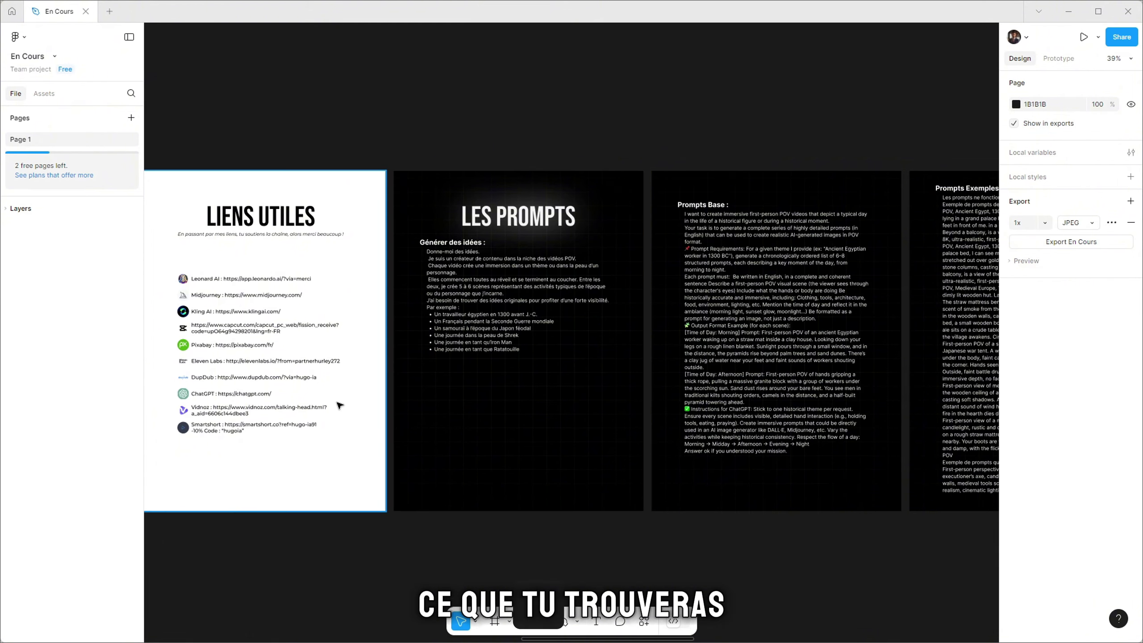
scroll(515, 397, "right", 4)
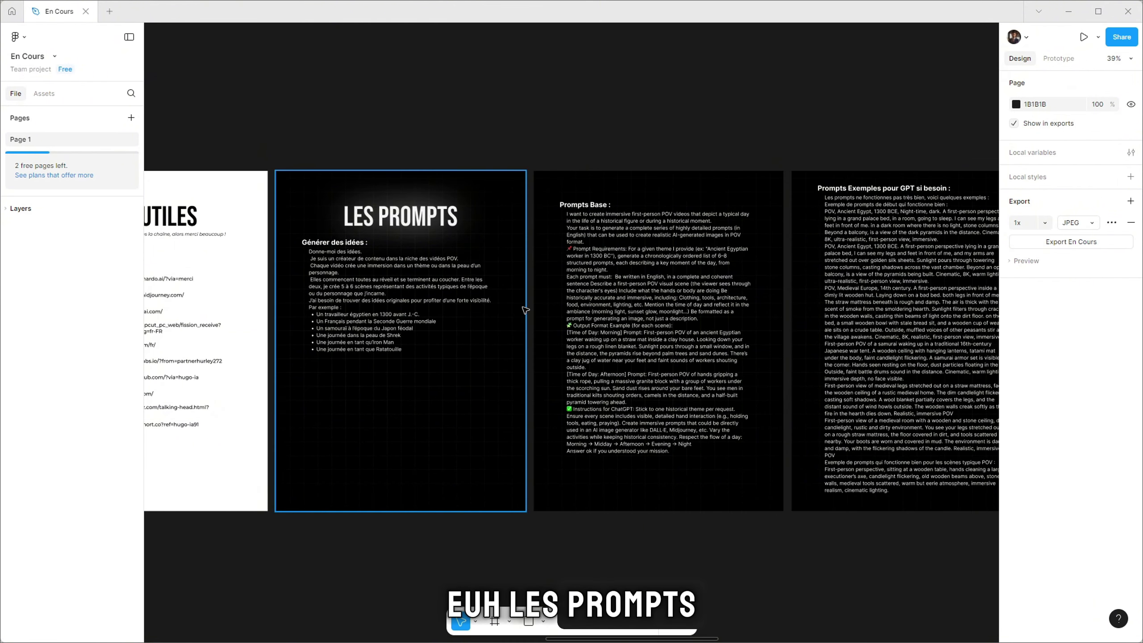
scroll(525, 310, "right", 6)
scroll(522, 292, "left", 5)
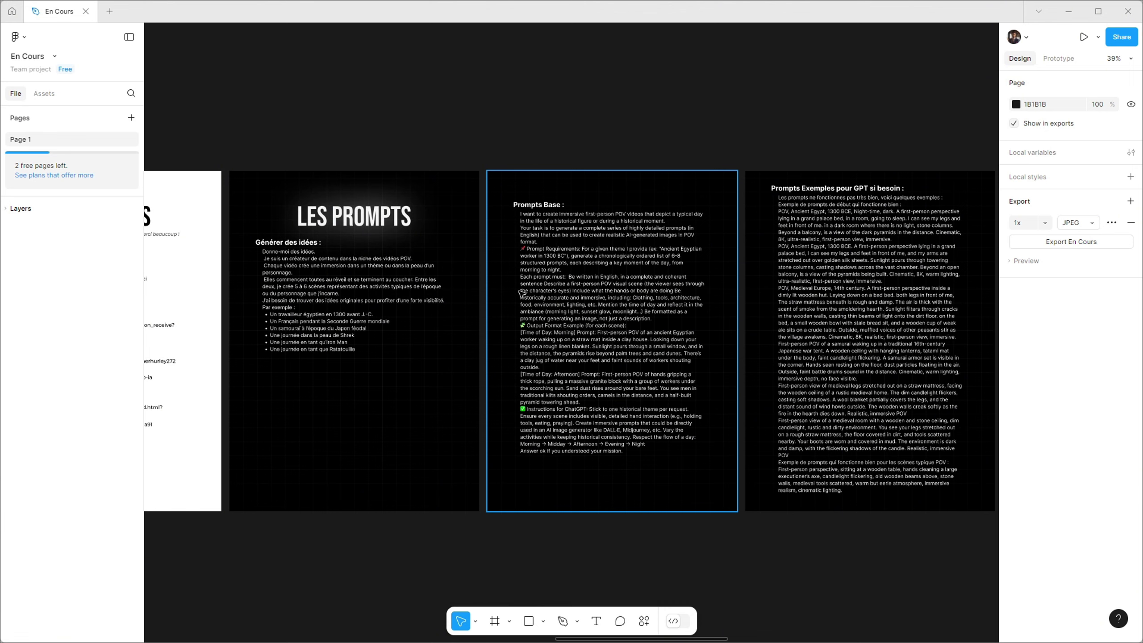
double_click(604, 259)
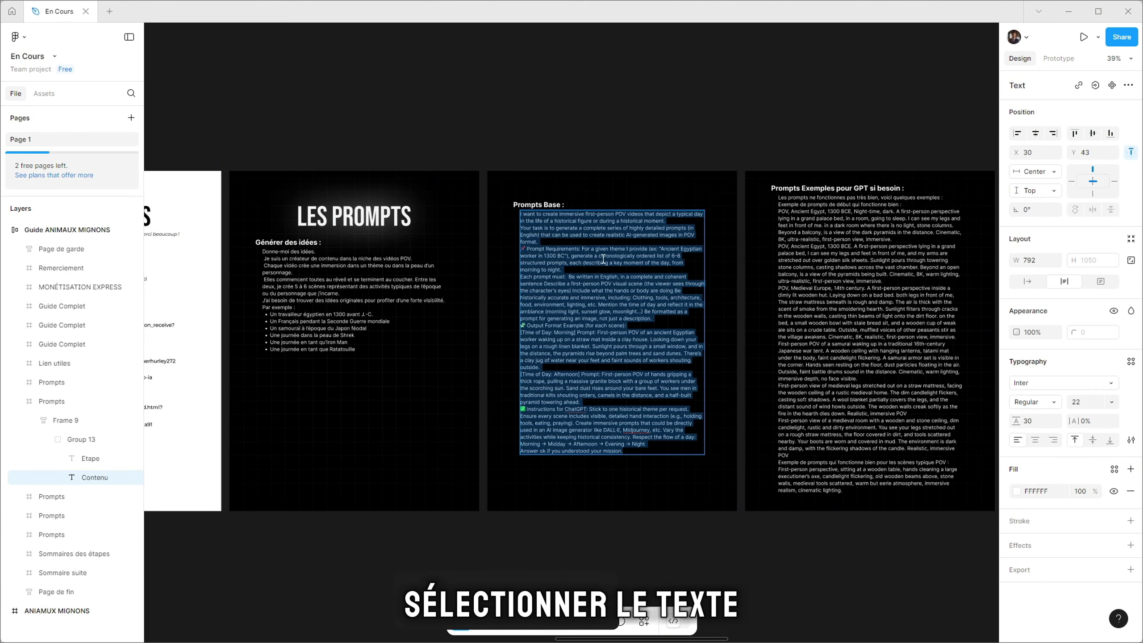
key("ctrl+c")
- Switch to ChatGPT and submit the copied base prompt in a new chat
key("alt+Tab")
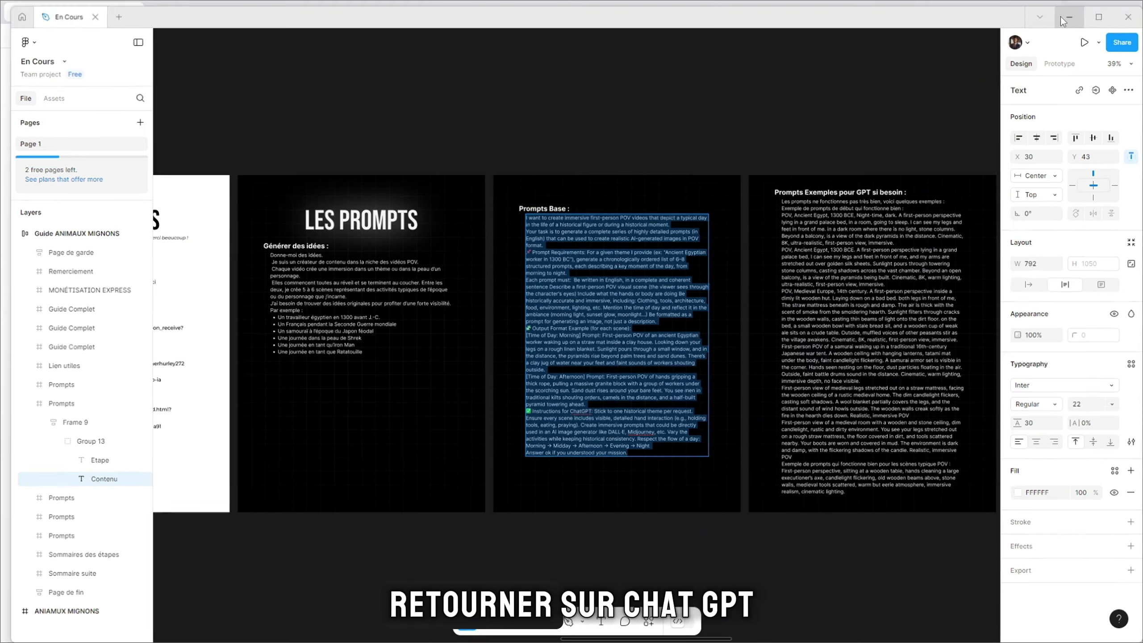
key("ctrl+v")
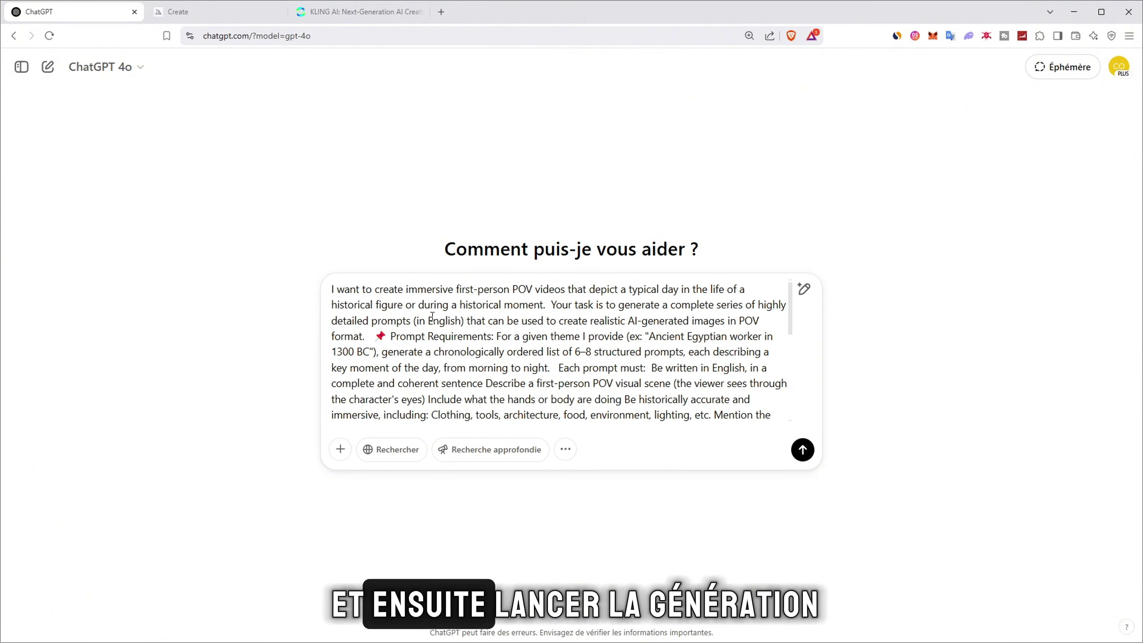
left_click(802, 447)
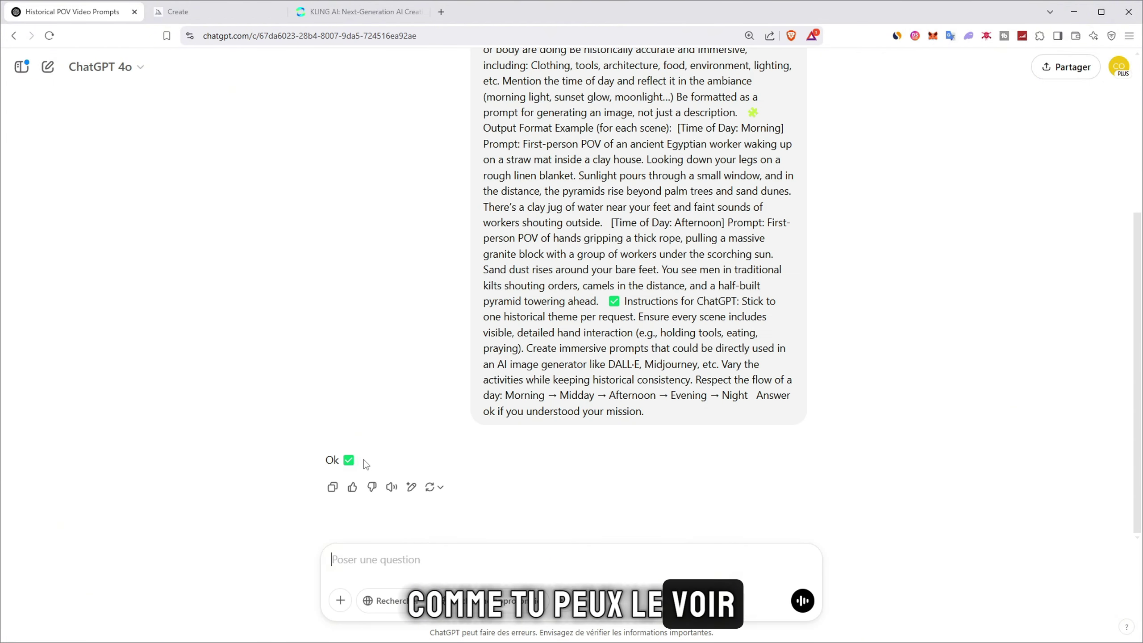
- Review the reply to the base prompt and reread the instructions that were sent
triple_click(362, 460)
left_click(474, 455)
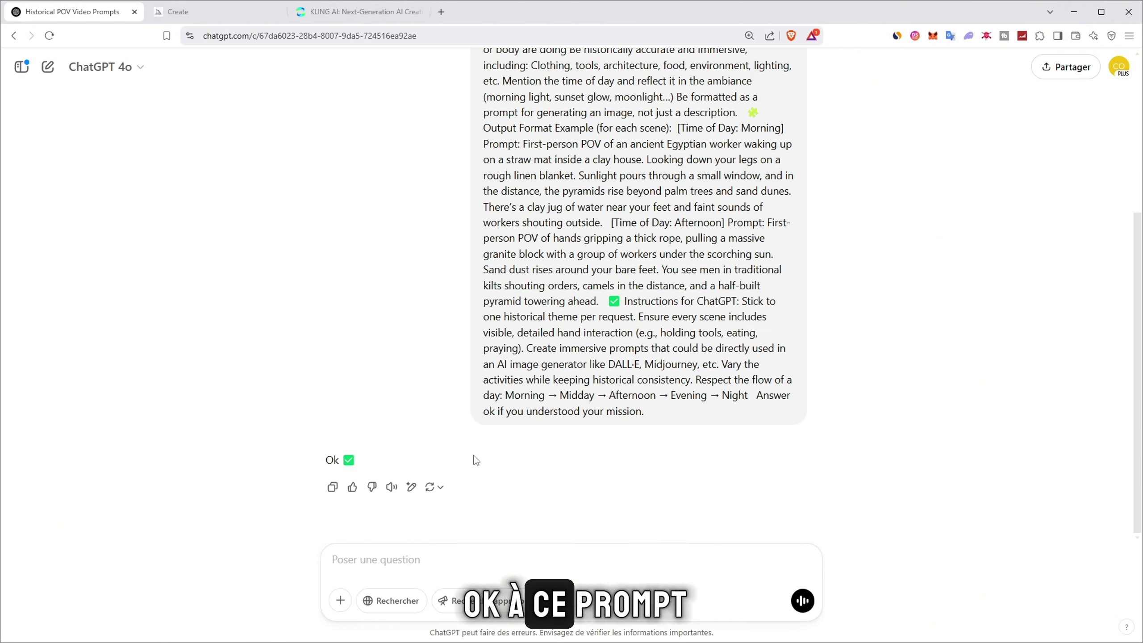
scroll(600, 421, "up", 3)
scroll(600, 421, "up", 3)
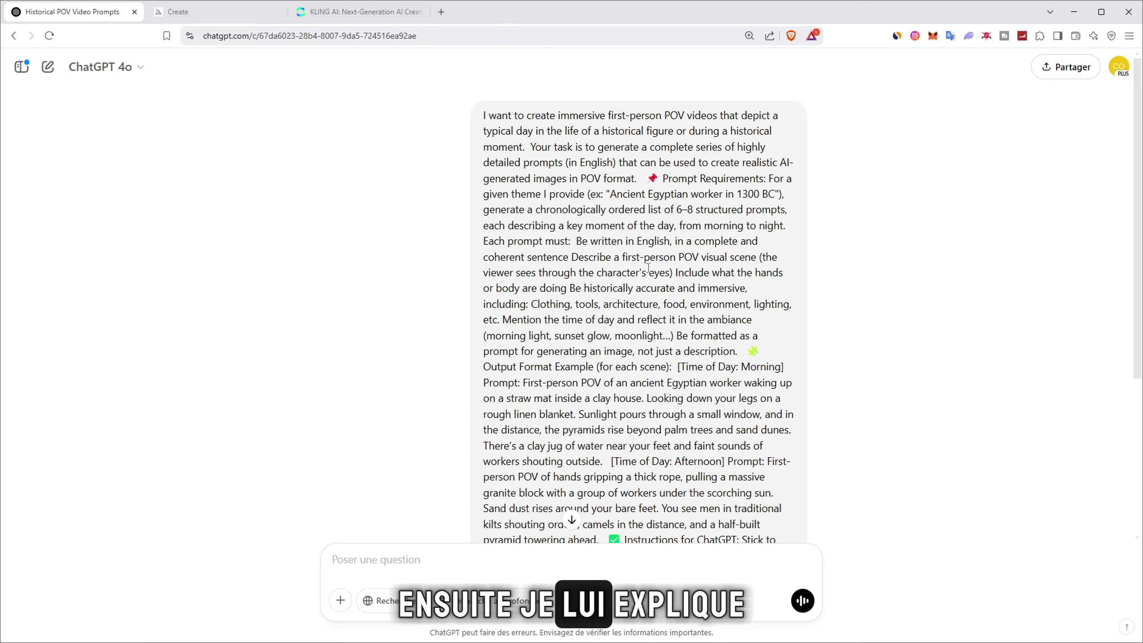
- Request an immersive POV sequence of an Egyptian worker in 1300 avant J.C, from waking to bedtime, with typical daily scenes faithful to the period
scroll(649, 268, "down", 4)
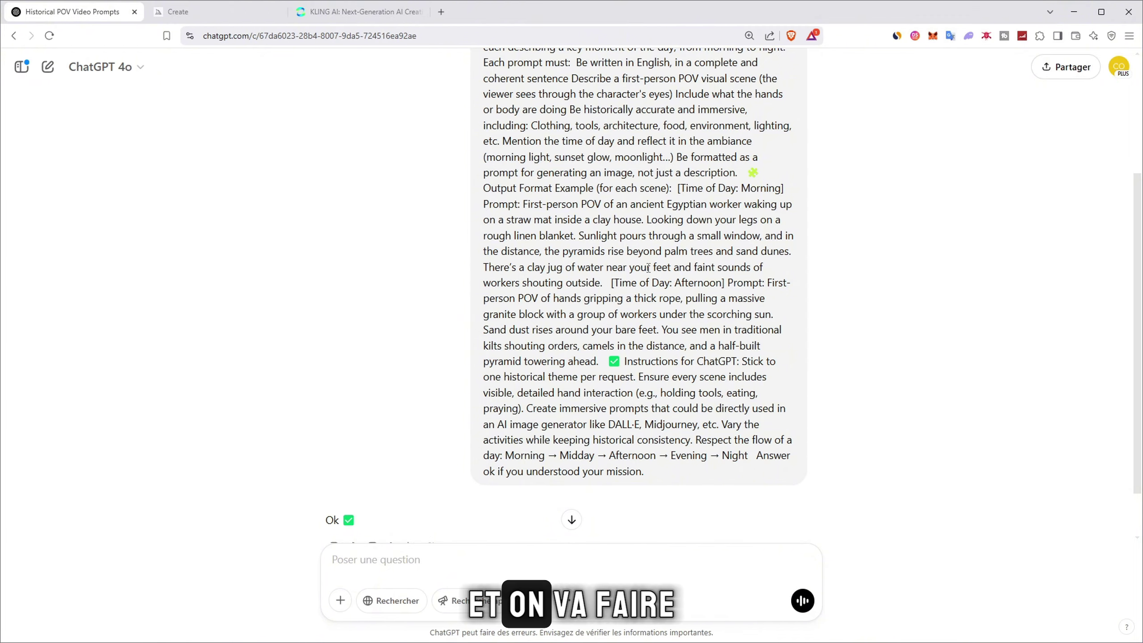
scroll(648, 267, "down", 2)
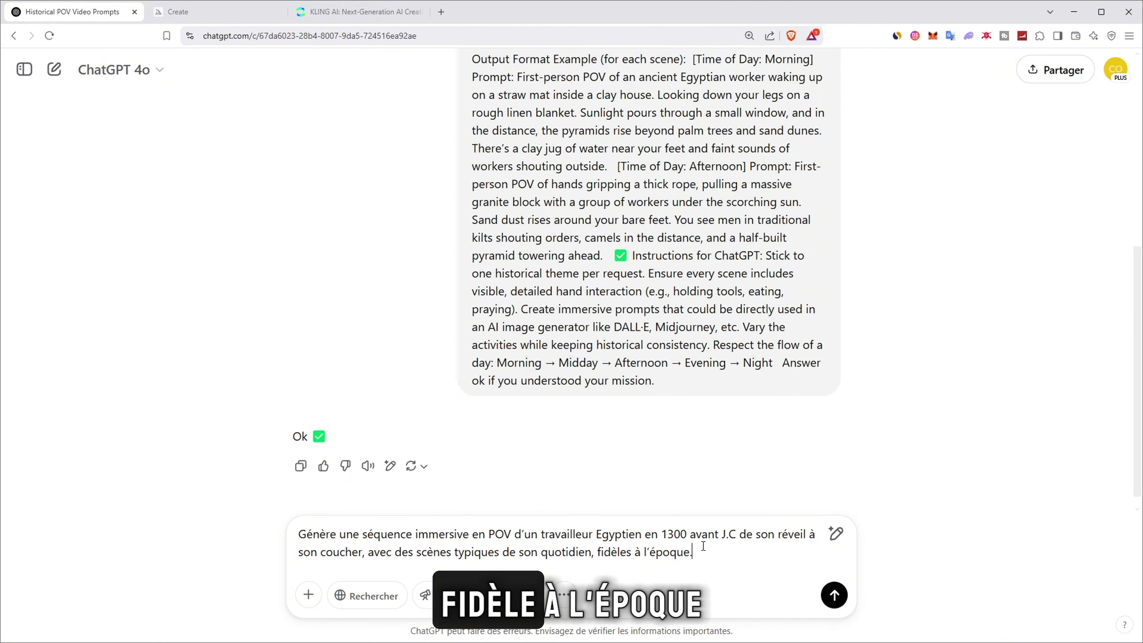
left_click(834, 595)
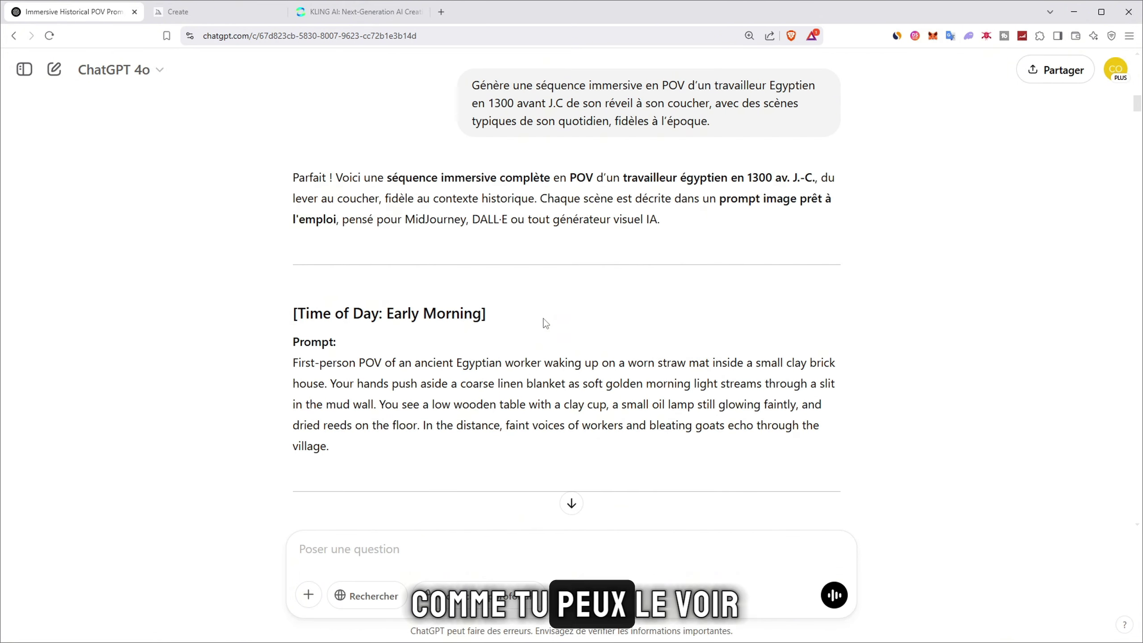
- Examine the generated scene prompts, checking their time-of-day headings and the first-person POV wording
scroll(320, 181, "down", 2)
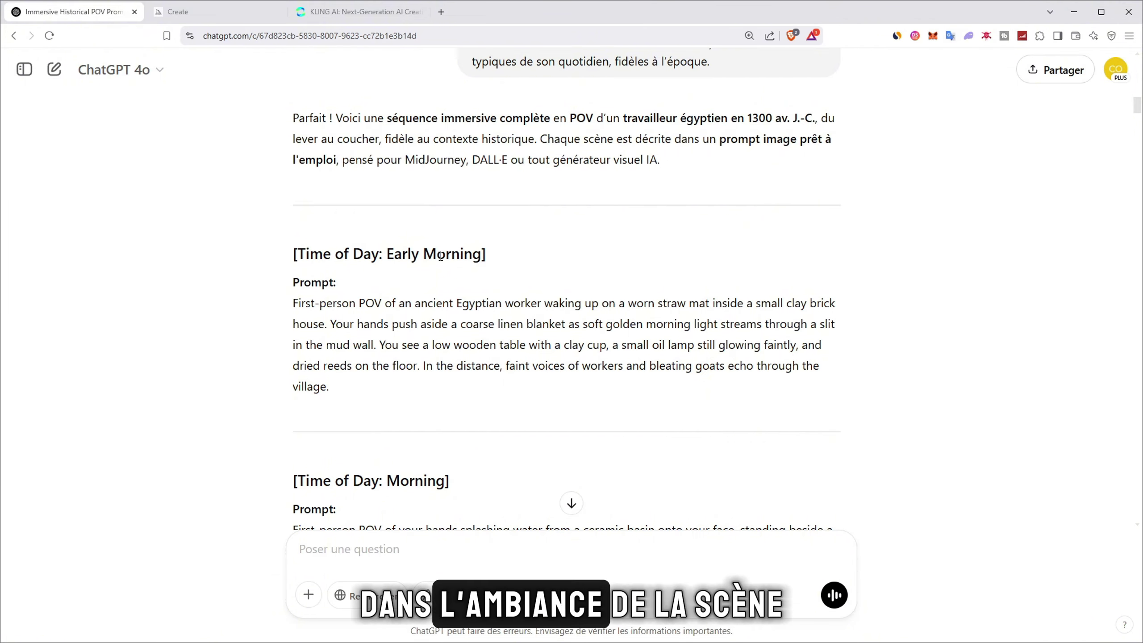
left_click_drag(386, 254, 485, 254)
left_click(513, 255)
scroll(390, 255, "down", 9)
left_click_drag(293, 318, 382, 318)
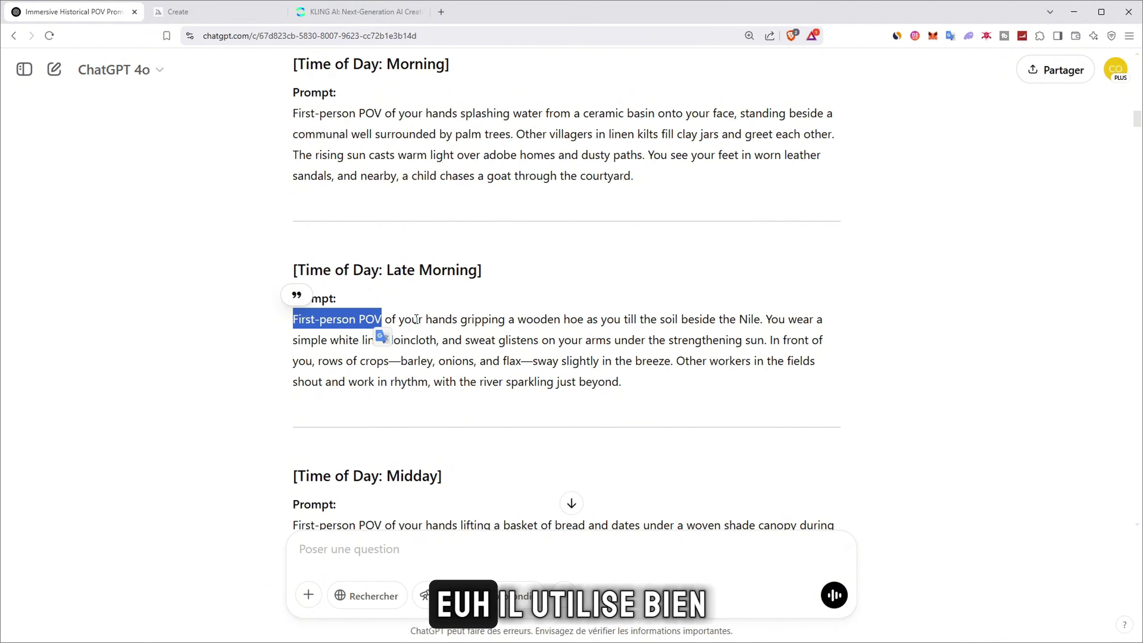
left_click(384, 318)
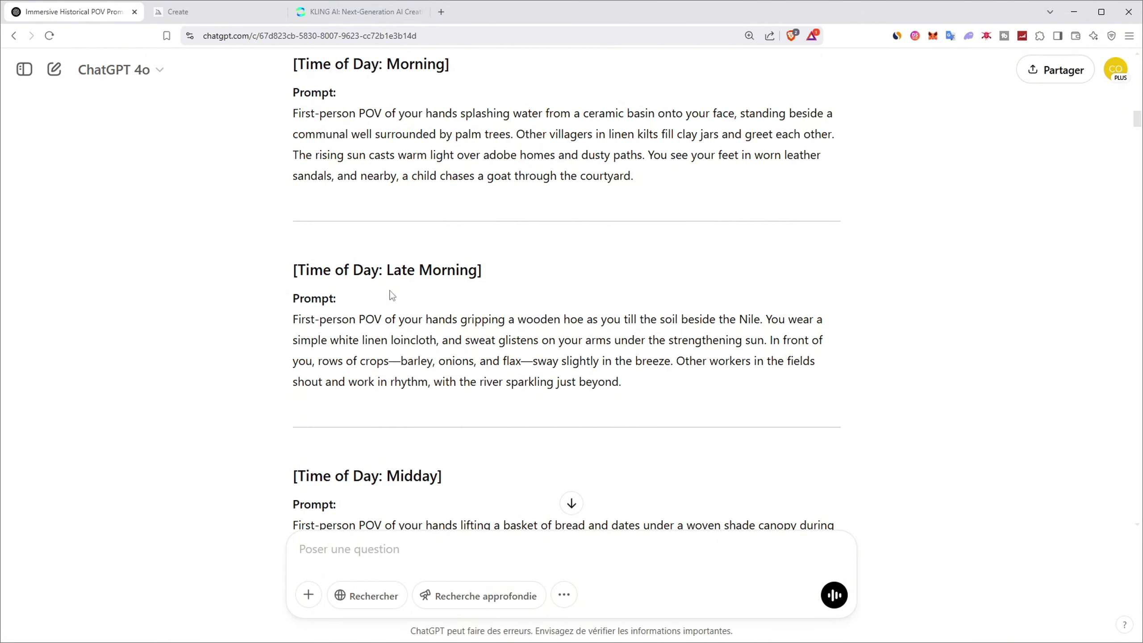
left_click(190, 18)
left_click(72, 12)
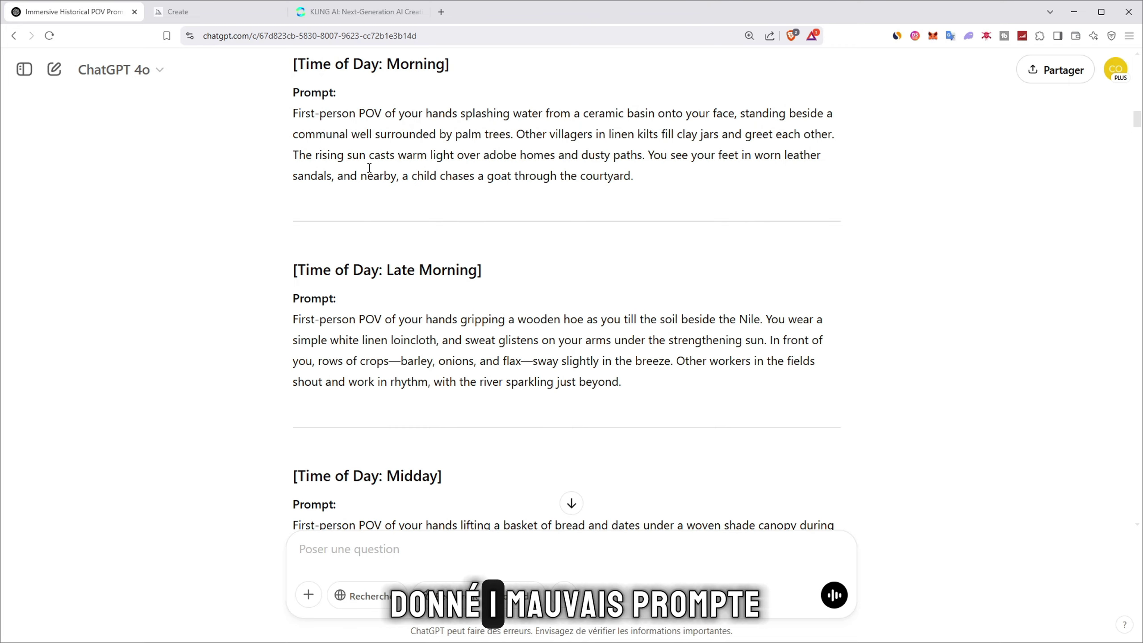
- Read the follow-up message that says the prompts work poorly and supplies example prompts for opening scenes
scroll(376, 251, "down", 20)
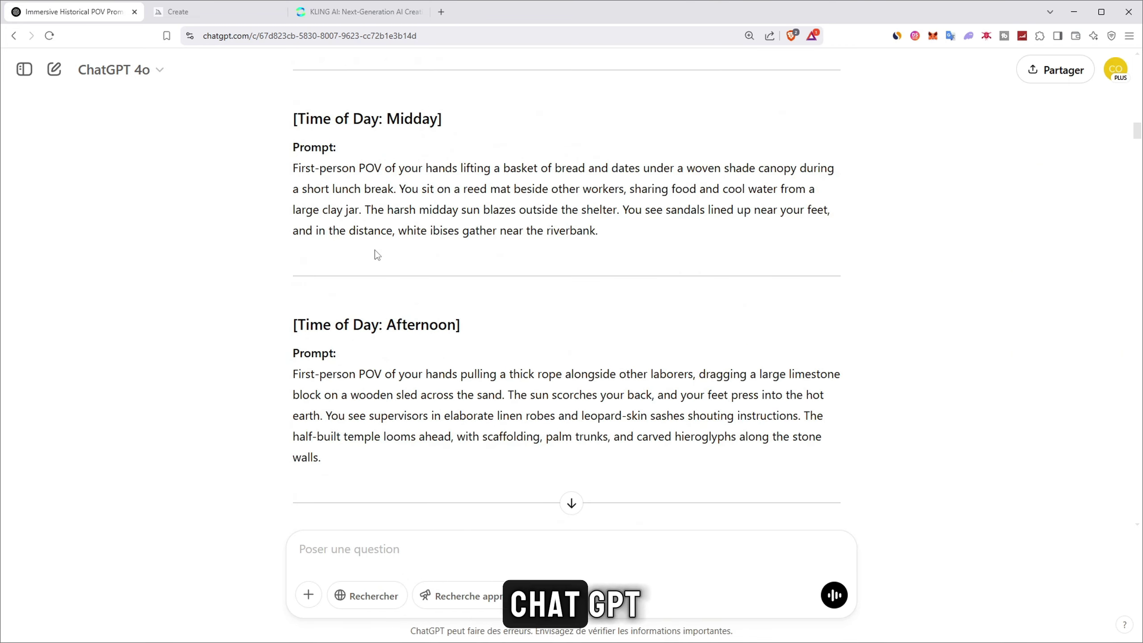
scroll(381, 251, "down", 4)
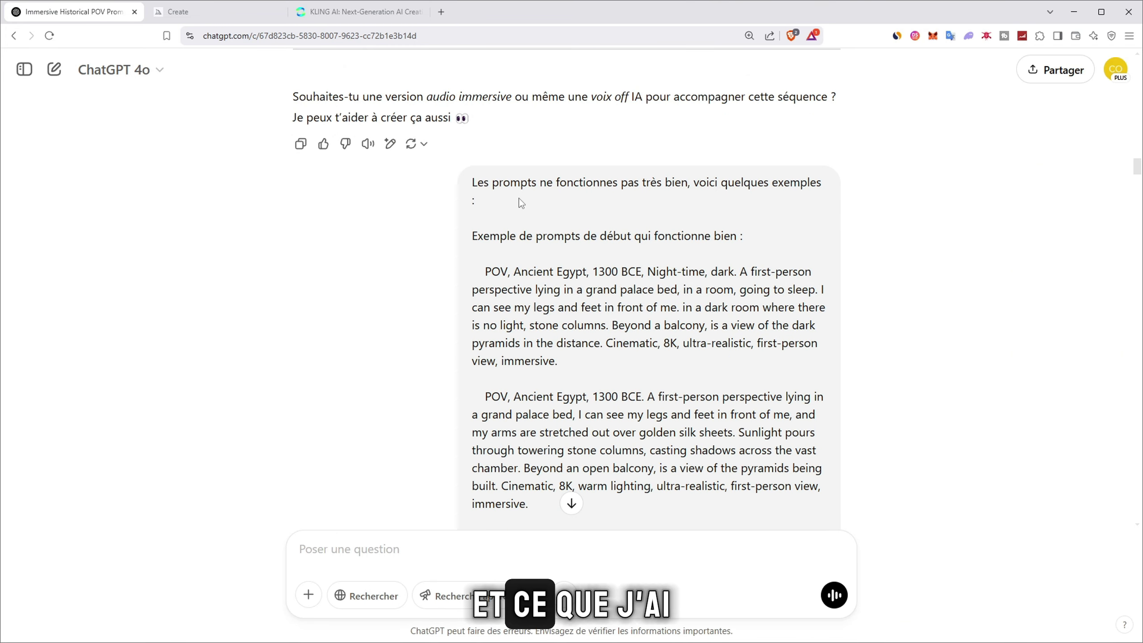
left_click_drag(476, 182, 790, 185)
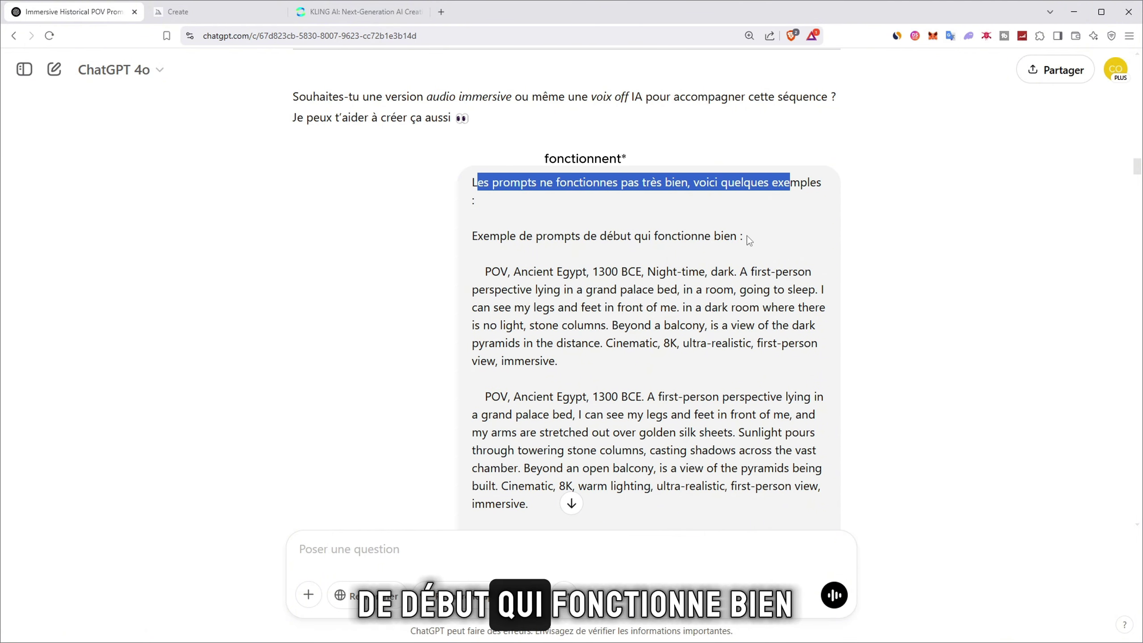
left_click_drag(487, 272, 582, 366)
scroll(580, 335, "down", 5)
- Look up the "Prompts Exemples pour GPT si besoin" page in the Figma guide and return to ChatGPT
key("alt+Tab")
scroll(459, 228, "right", 5)
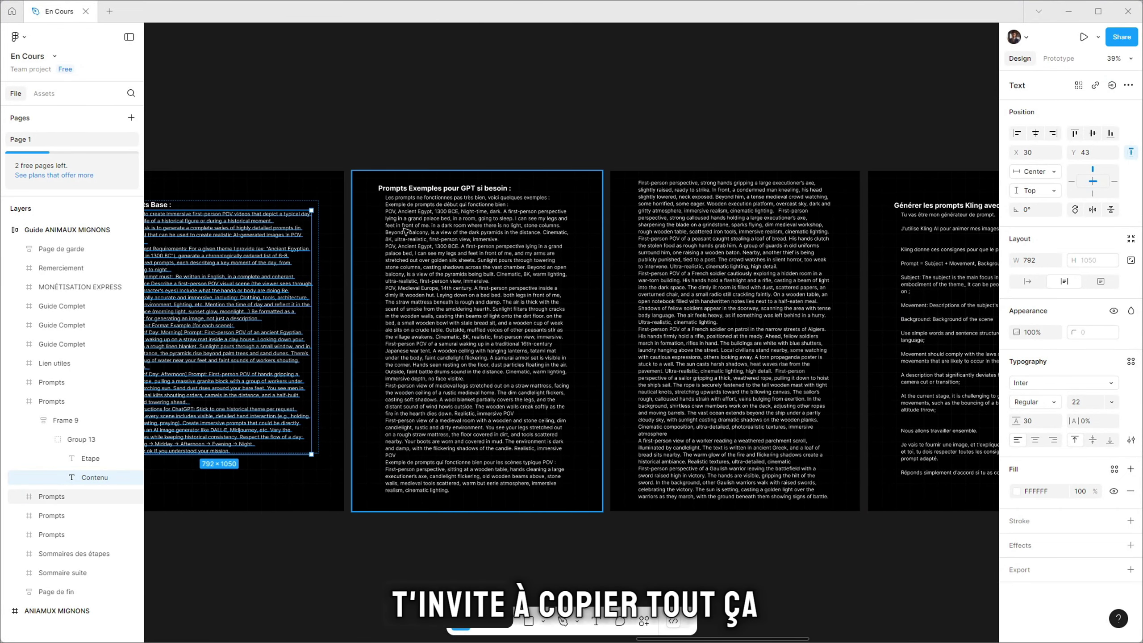
key("alt+Tab")
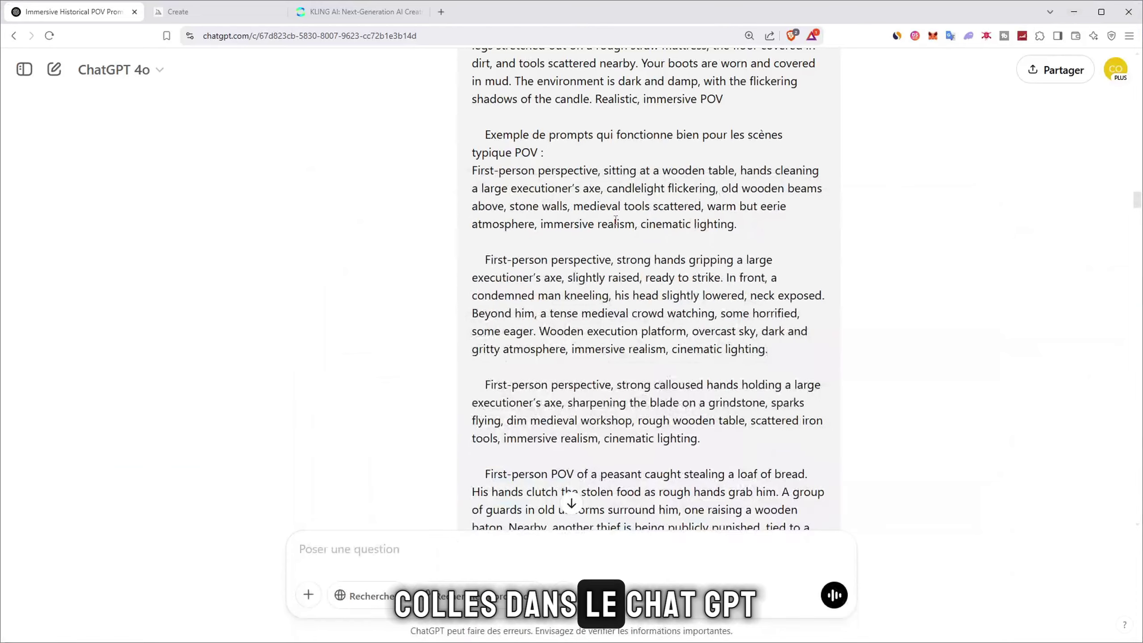
- Examine the revised Egyptian worker sequence, focusing on its Early Morning prompt
scroll(579, 272, "down", 15)
left_click_drag(293, 297, 489, 297)
scroll(567, 296, "down", 5)
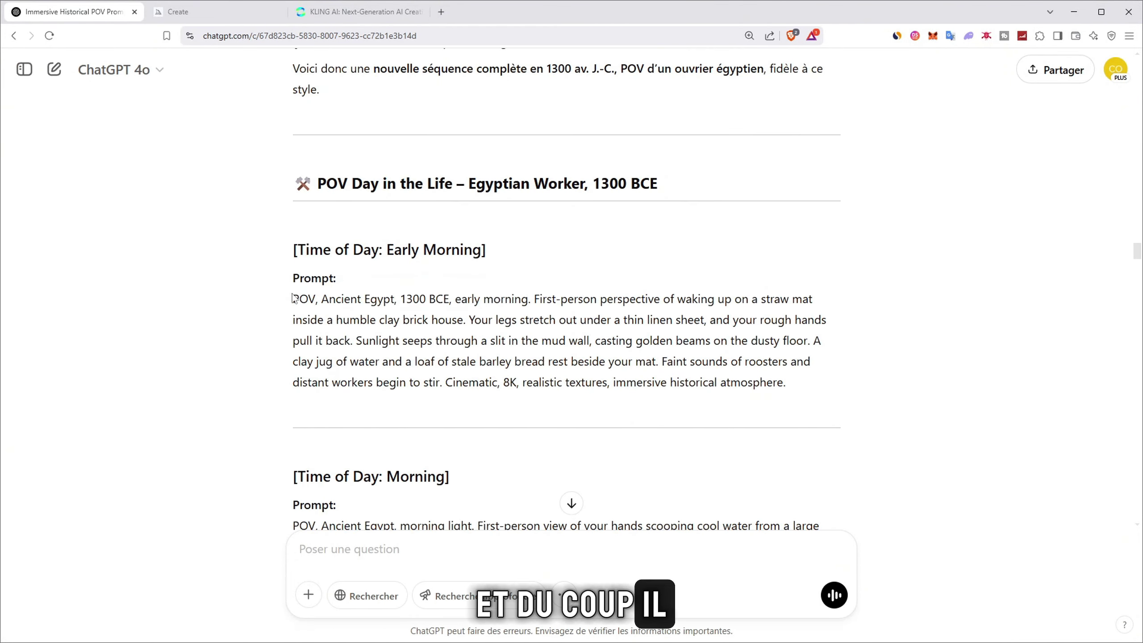
left_click_drag(293, 298, 756, 362)
left_click(459, 304)
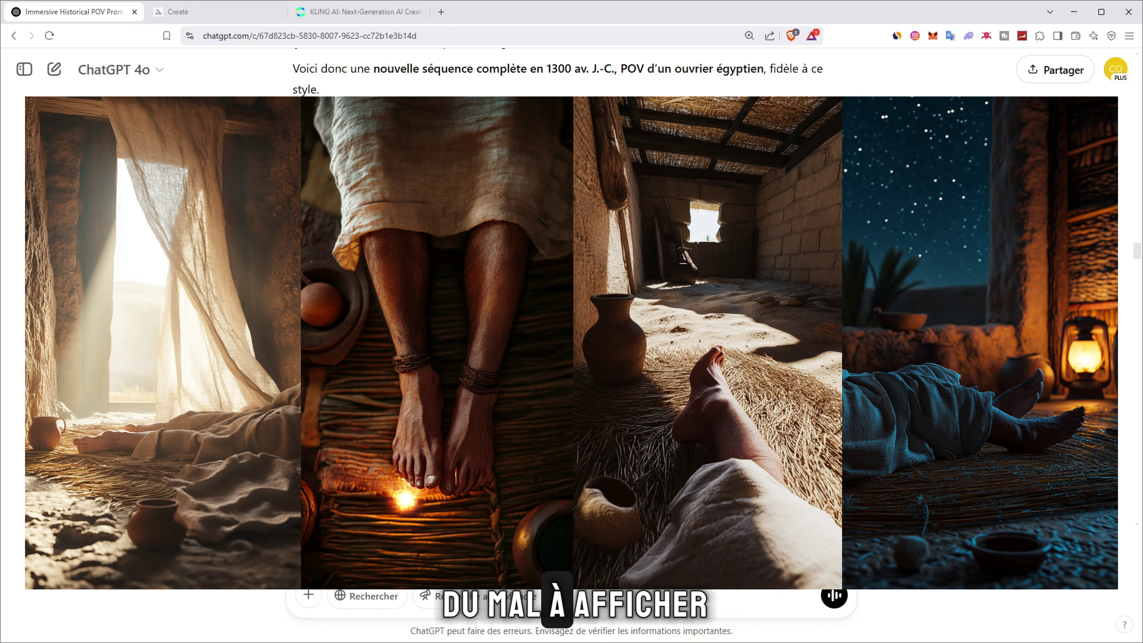
- Read the feedback about adding "looking down" and the list of useful expressions for POV prompts
scroll(517, 300, "down", 20)
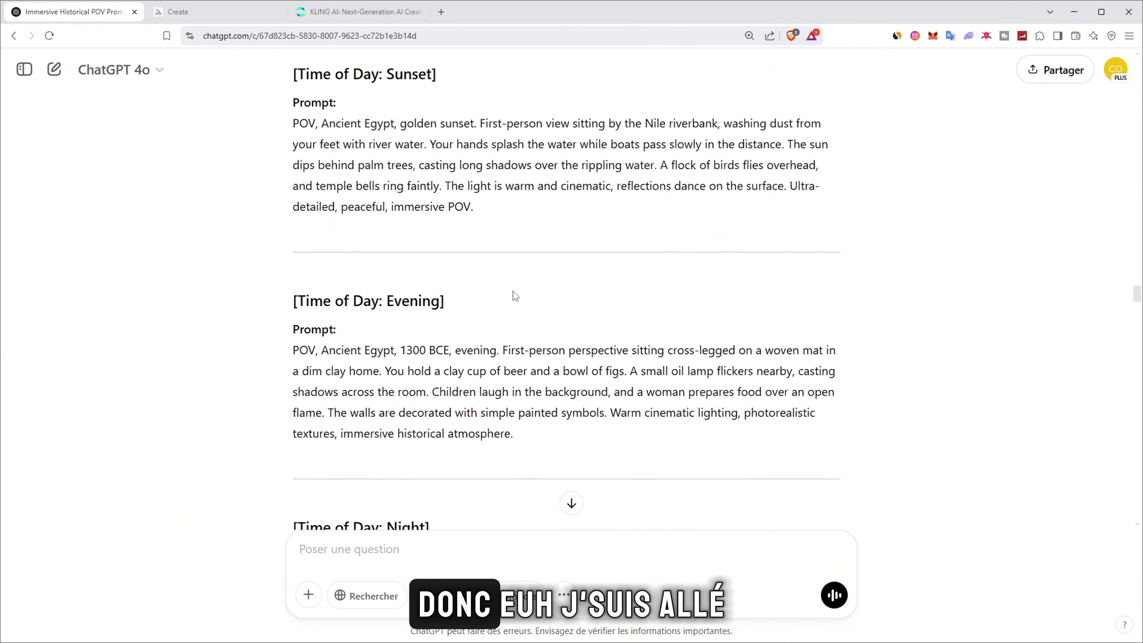
scroll(514, 295, "down", 1)
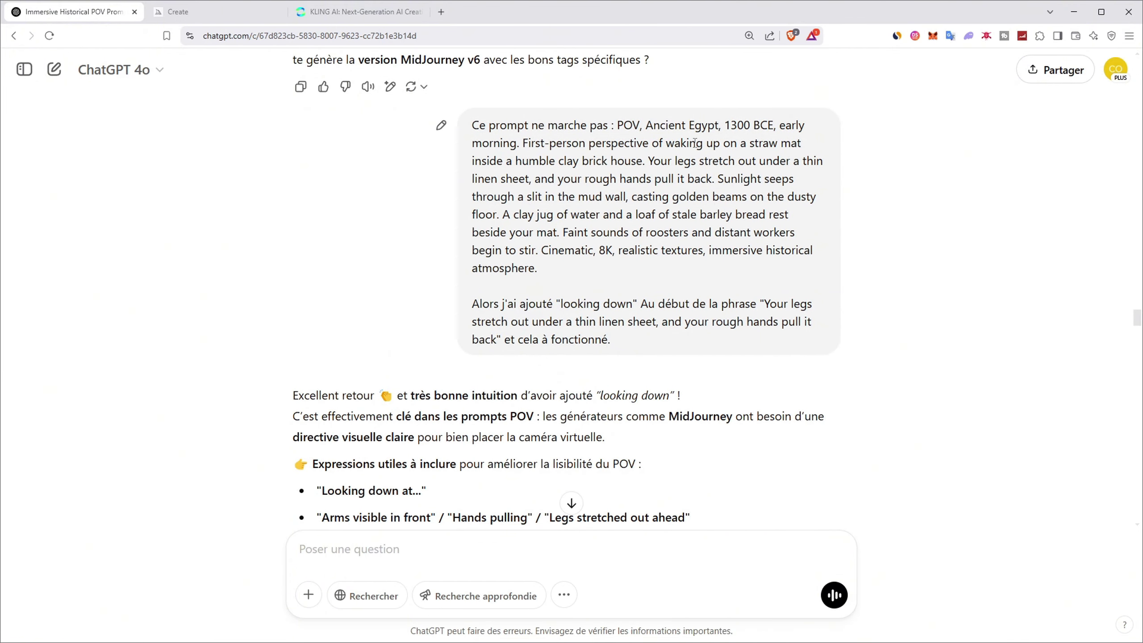
left_click_drag(562, 304, 626, 304)
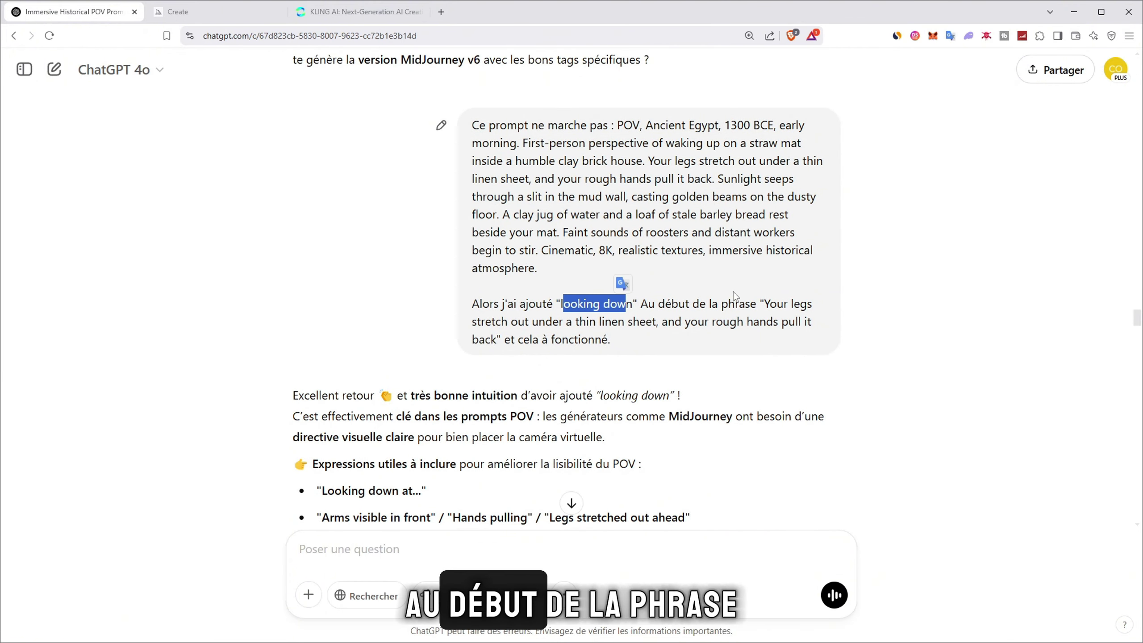
scroll(631, 315, "down", 5)
left_click(517, 368)
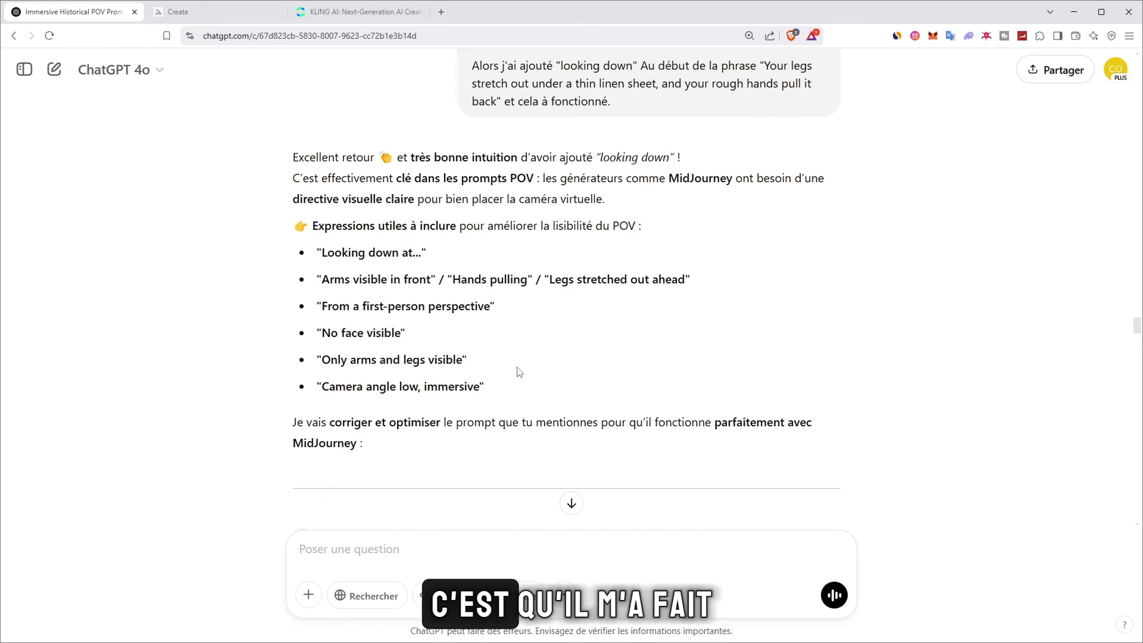
left_click_drag(489, 387, 318, 250)
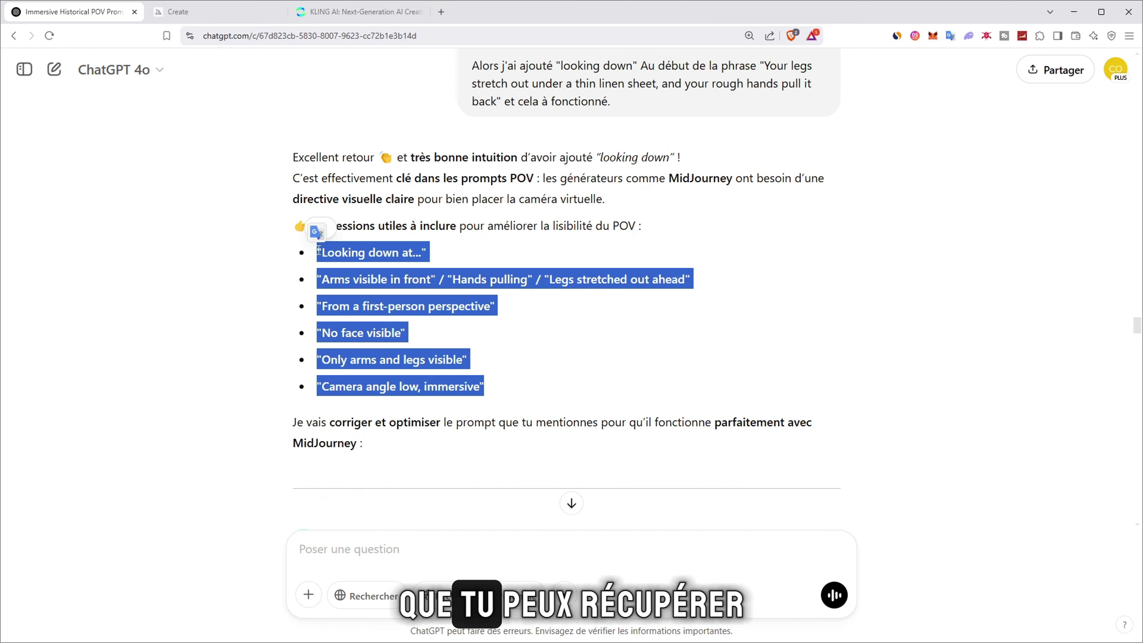
left_click(610, 338)
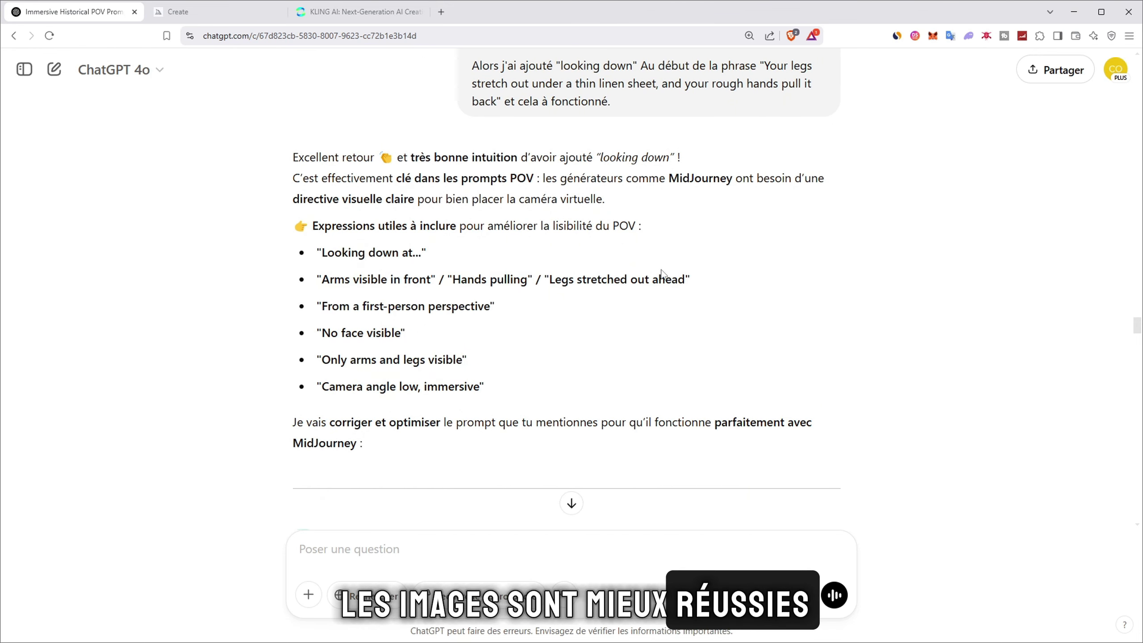
- Compare the corrected version of the prompt with the recommended POV expressions
scroll(662, 273, "down", 7)
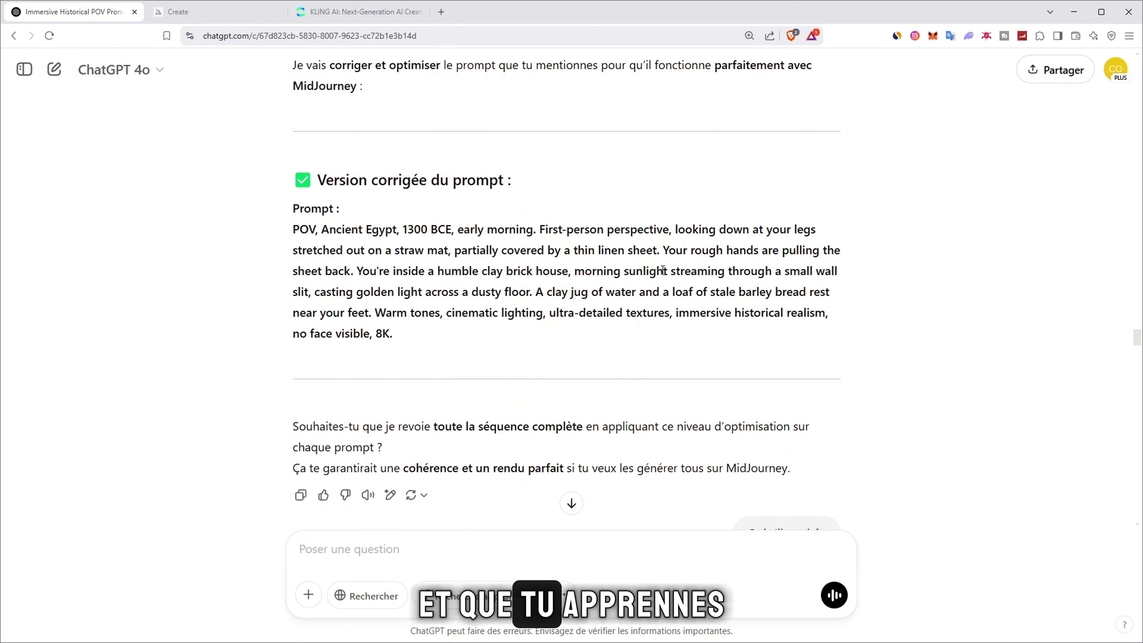
scroll(598, 314, "up", 8)
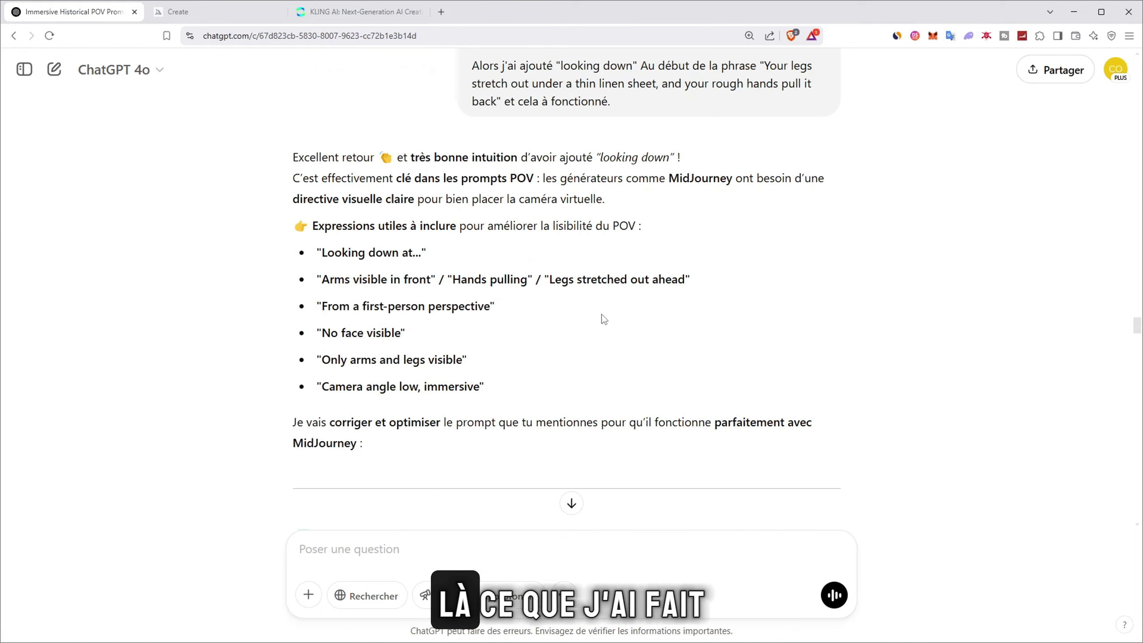
scroll(598, 315, "down", 5)
- Return to the introduction of the revised sequence and review its 1300 av. J.-C. setting and first scene prompts
left_click_drag(1140, 340, 1138, 238)
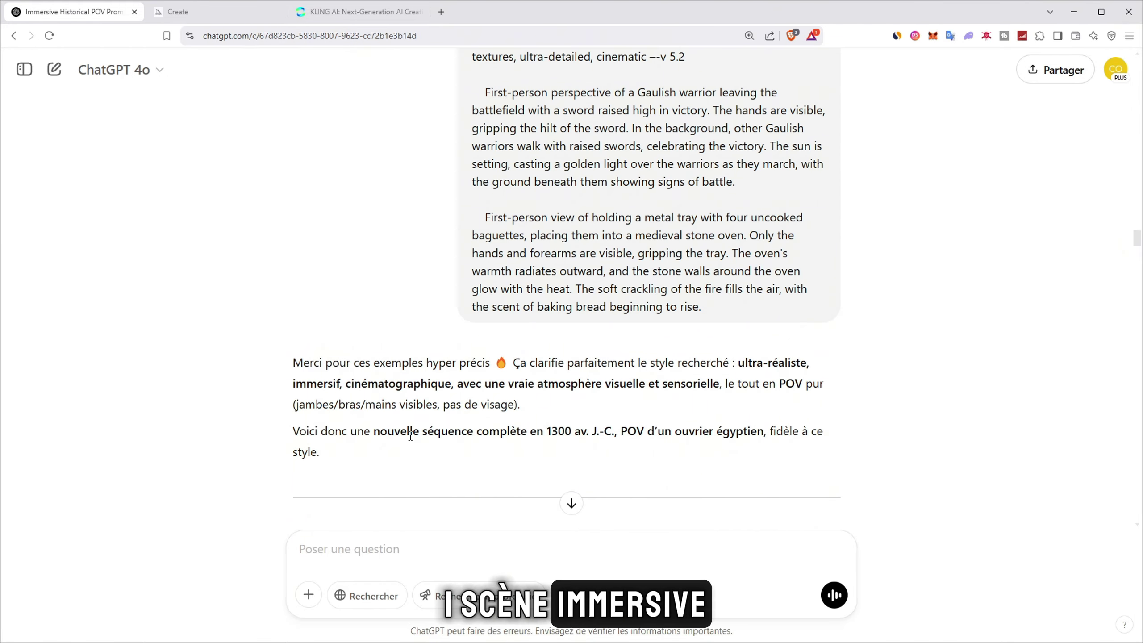
double_click(549, 432)
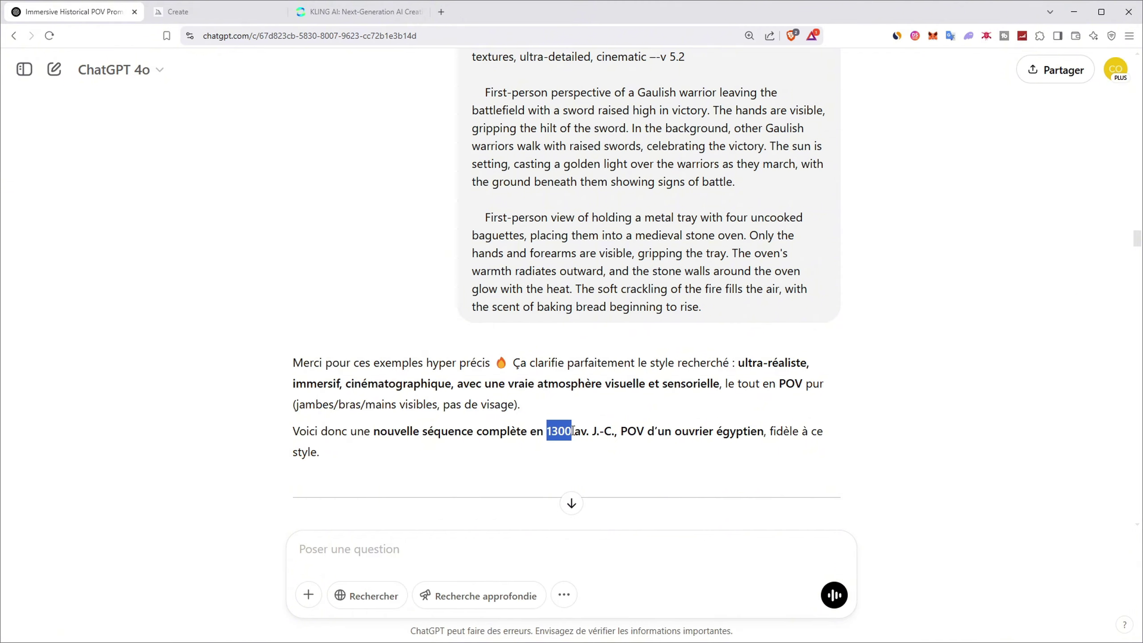
left_click(675, 400)
scroll(689, 391, "down", 3)
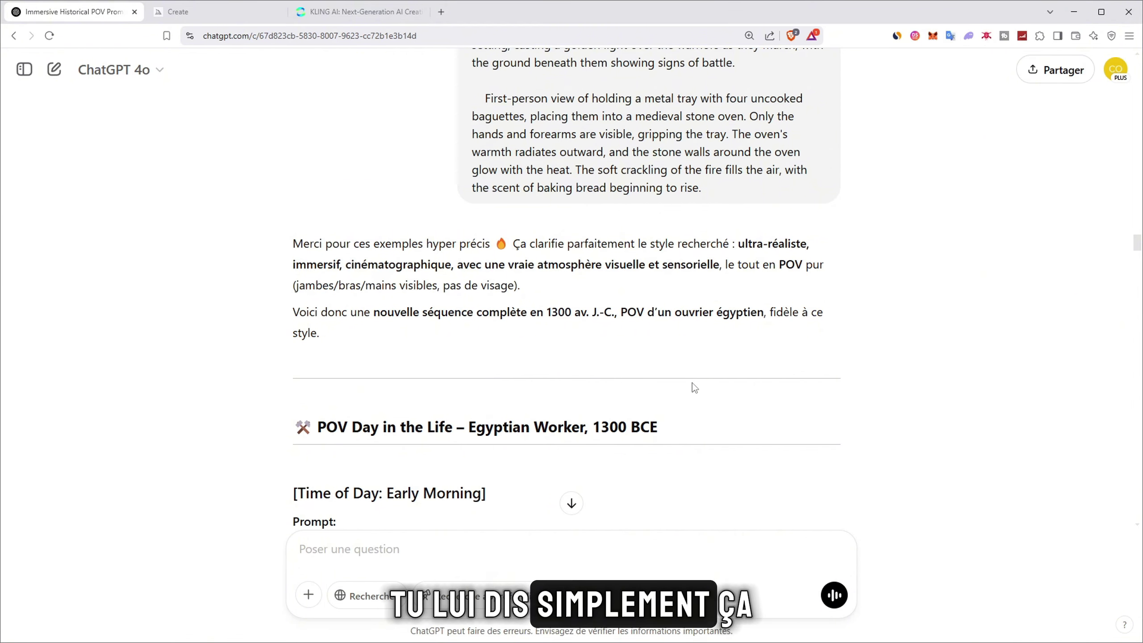
scroll(693, 383, "down", 5)
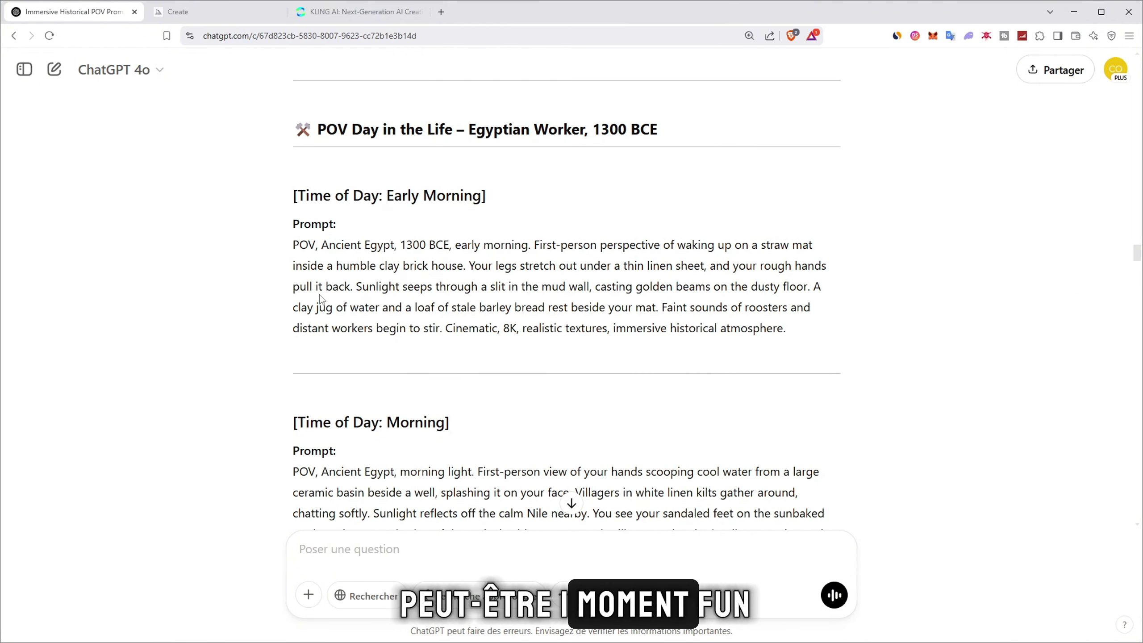
- Review the Egyptian worker sequence from the Early Morning prompt through to the Afternoon prompt
scroll(582, 261, "up", 2)
left_click_drag(295, 302, 420, 361)
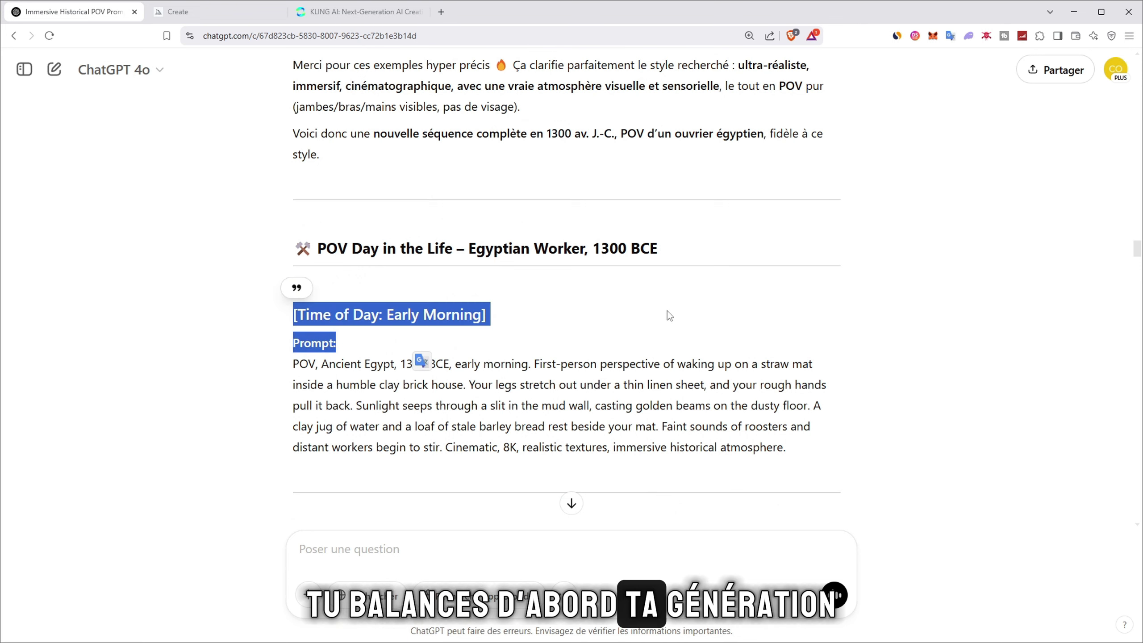
left_click(671, 315)
scroll(671, 315, "down", 5)
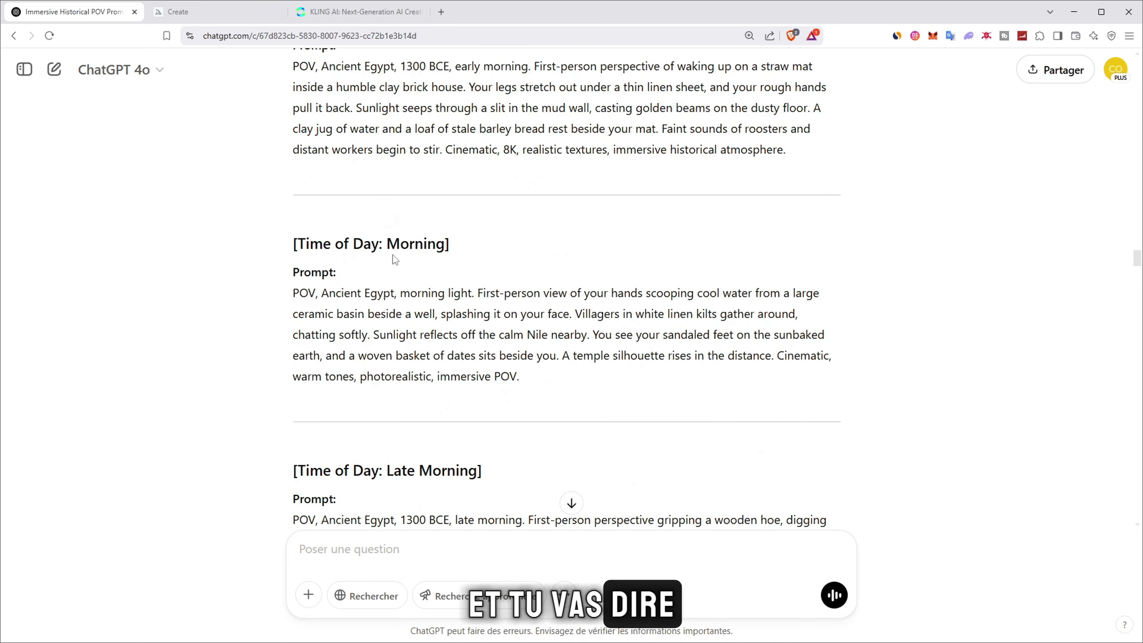
double_click(392, 244)
left_click(466, 241)
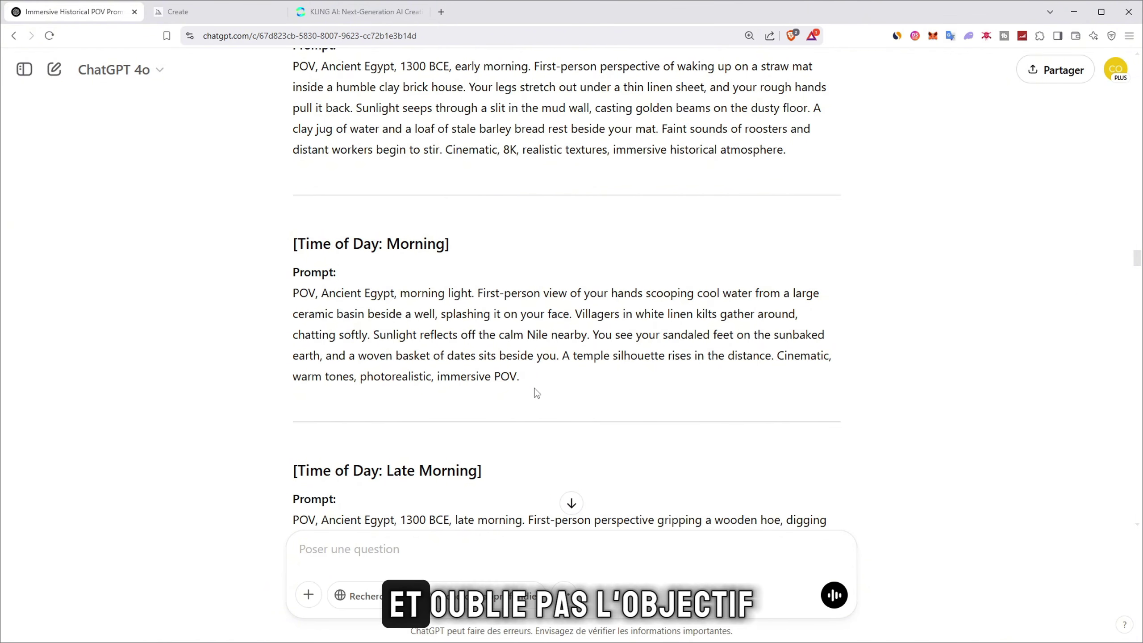
scroll(536, 391, "down", 10)
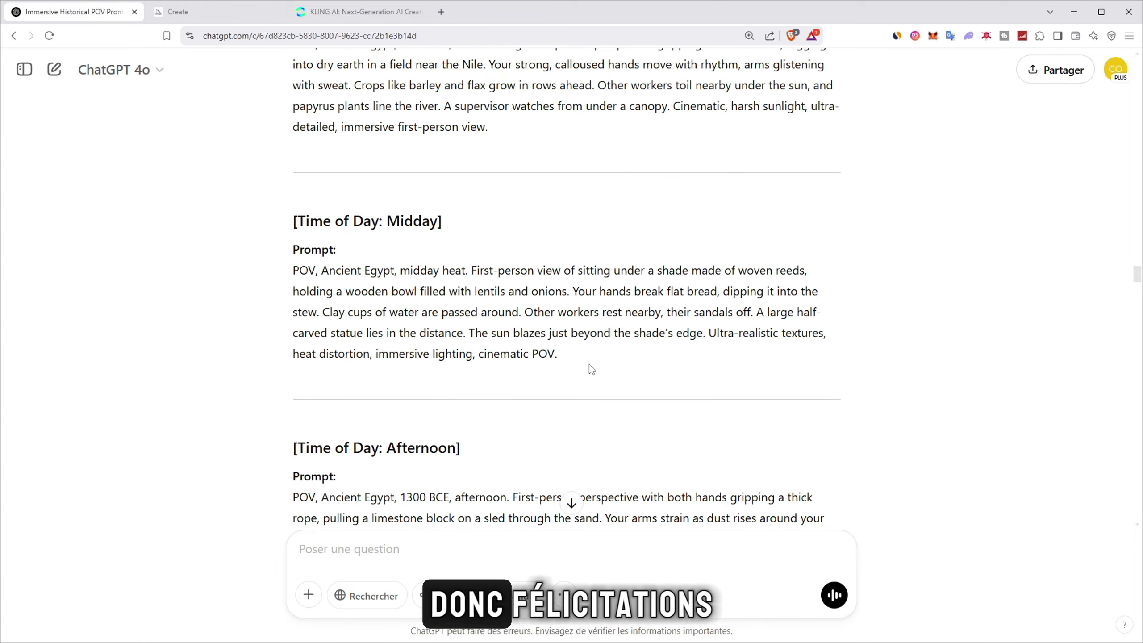
left_click_drag(571, 363, 691, 351)
scroll(294, 266, "down", 5)
left_click(293, 267)
left_click(691, 352)
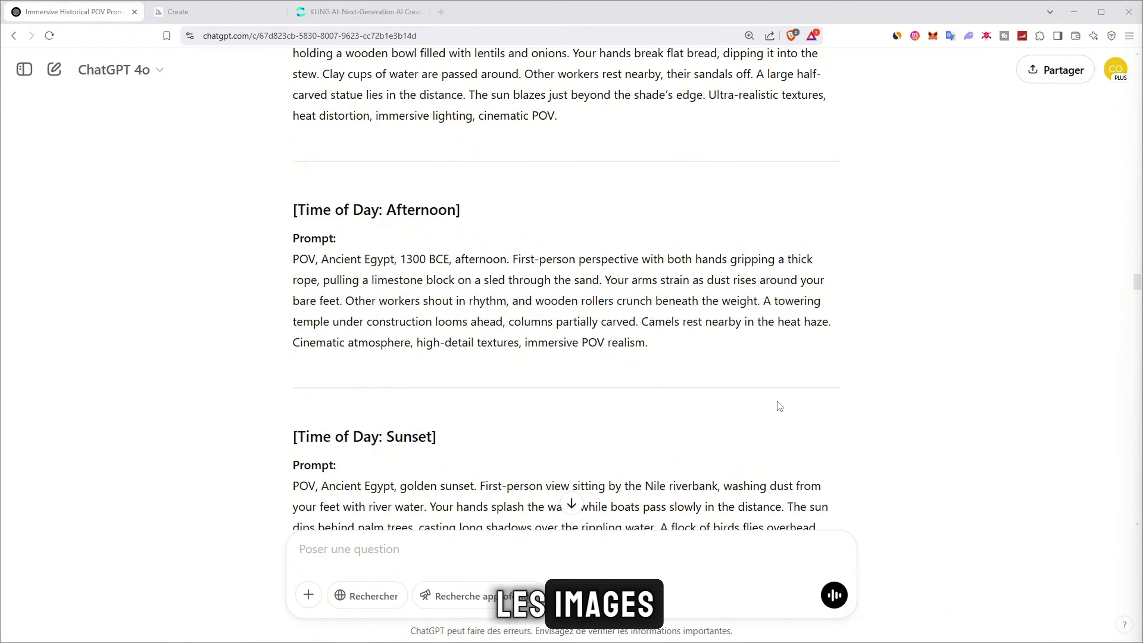
- Switch to Midjourney and look over the earlier POV generations of the palace bed and early-morning straw mat scenes
left_click(215, 11)
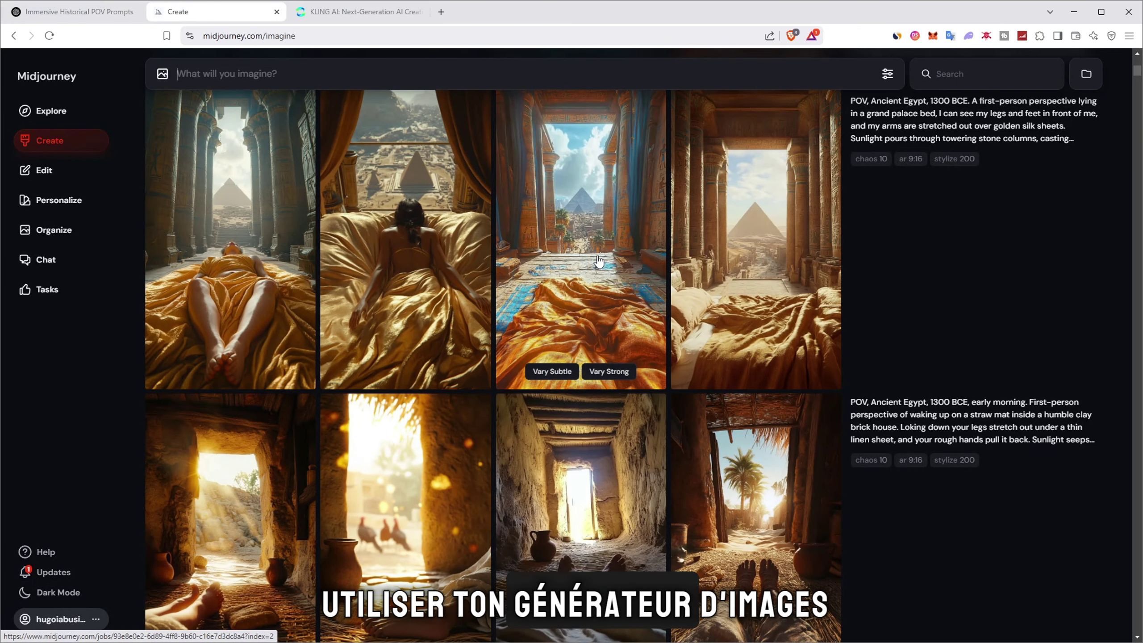
scroll(877, 495, "down", 2)
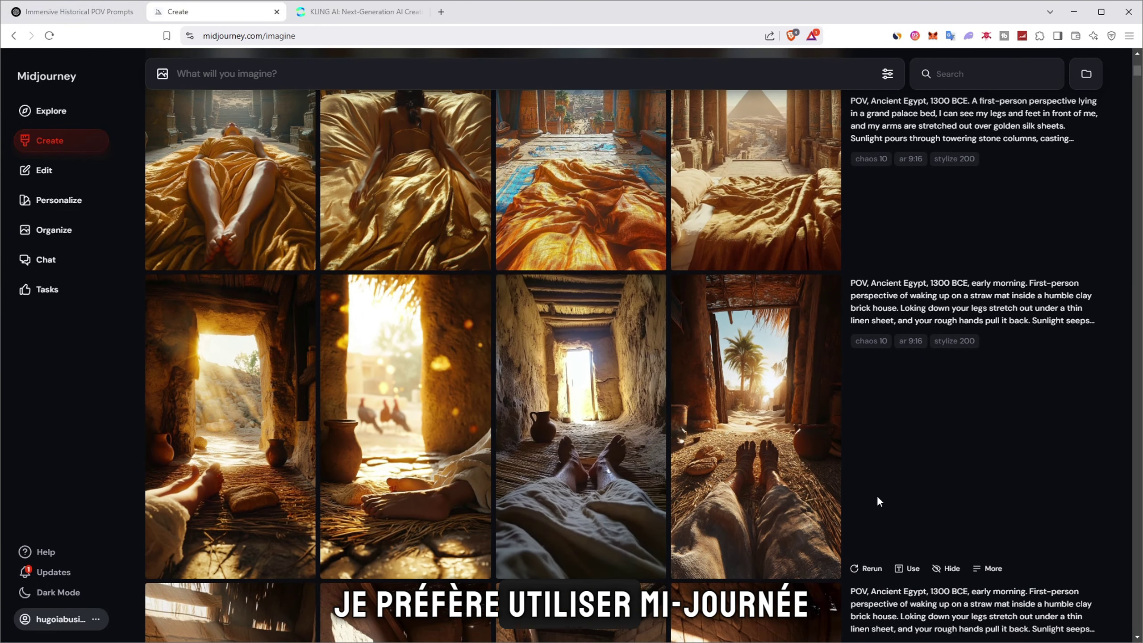
scroll(877, 495, "down", 4)
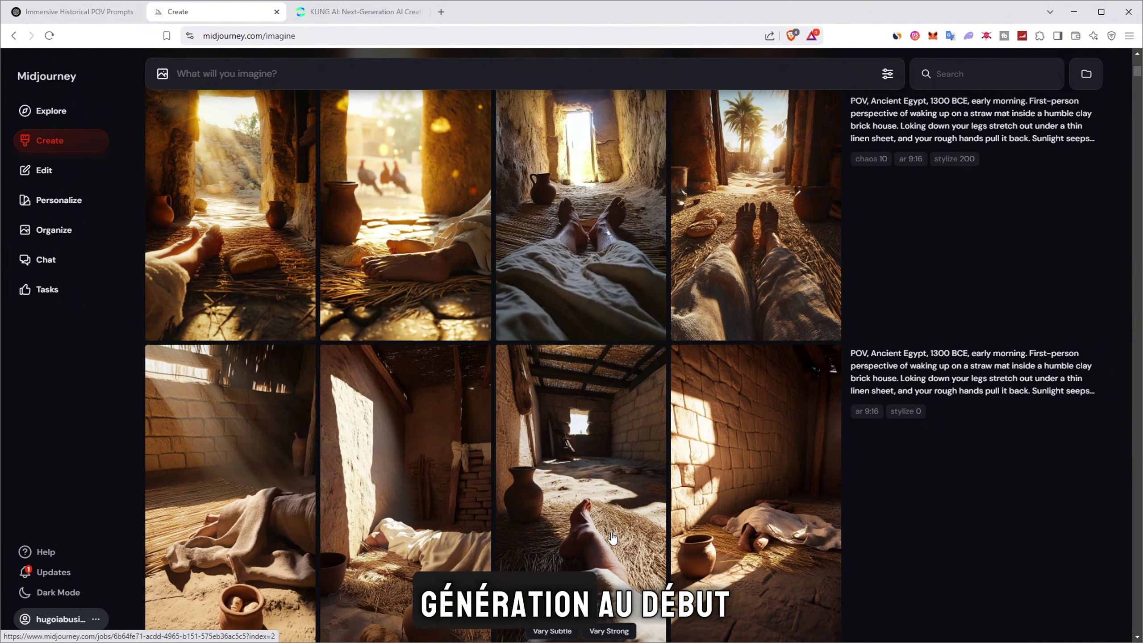
scroll(613, 538, "up", 4)
- Copy the full Afternoon prompt from the ChatGPT sequence and return to Midjourney
left_click(72, 11)
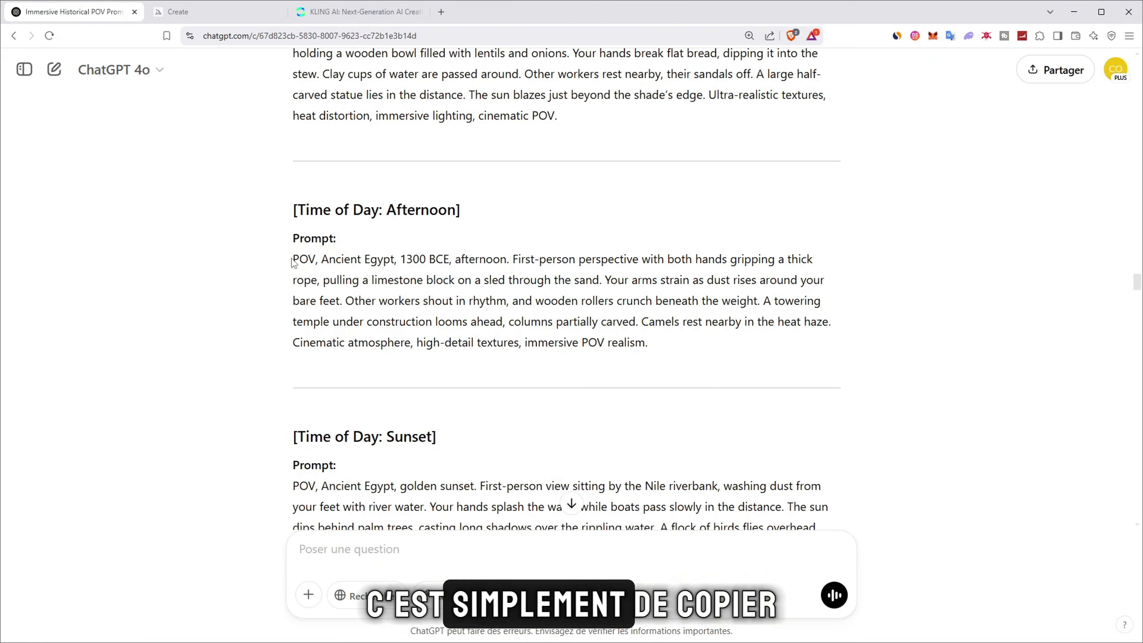
left_click_drag(294, 263, 650, 347)
key("ctrl+c")
left_click(216, 11)
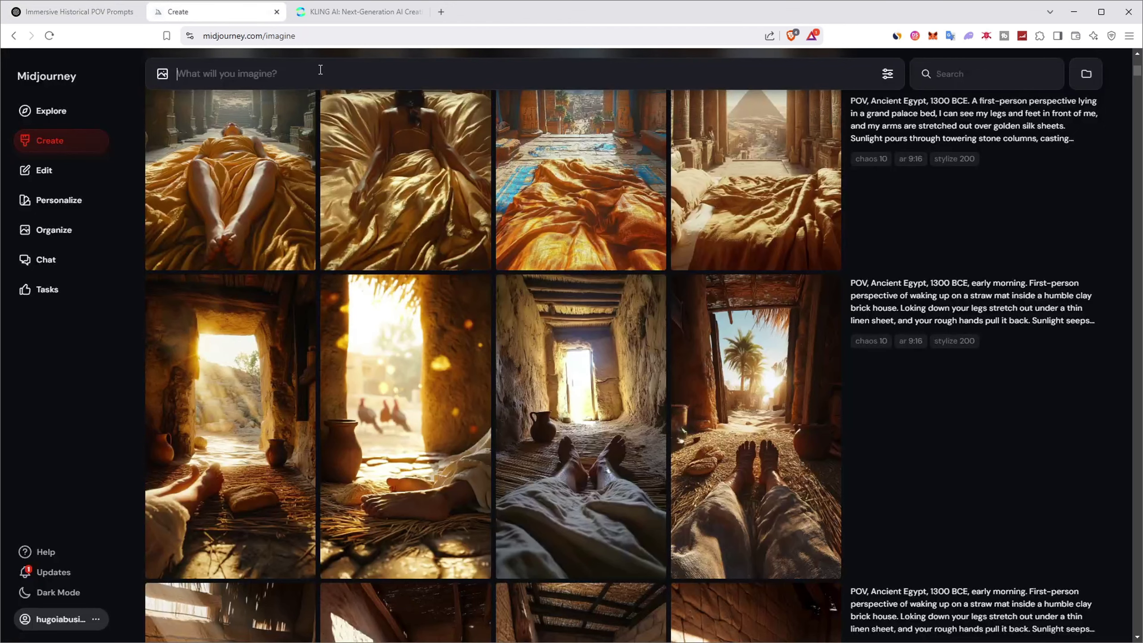
- Set the image size to portrait 9:16 and check the Stylization setting
left_click(887, 74)
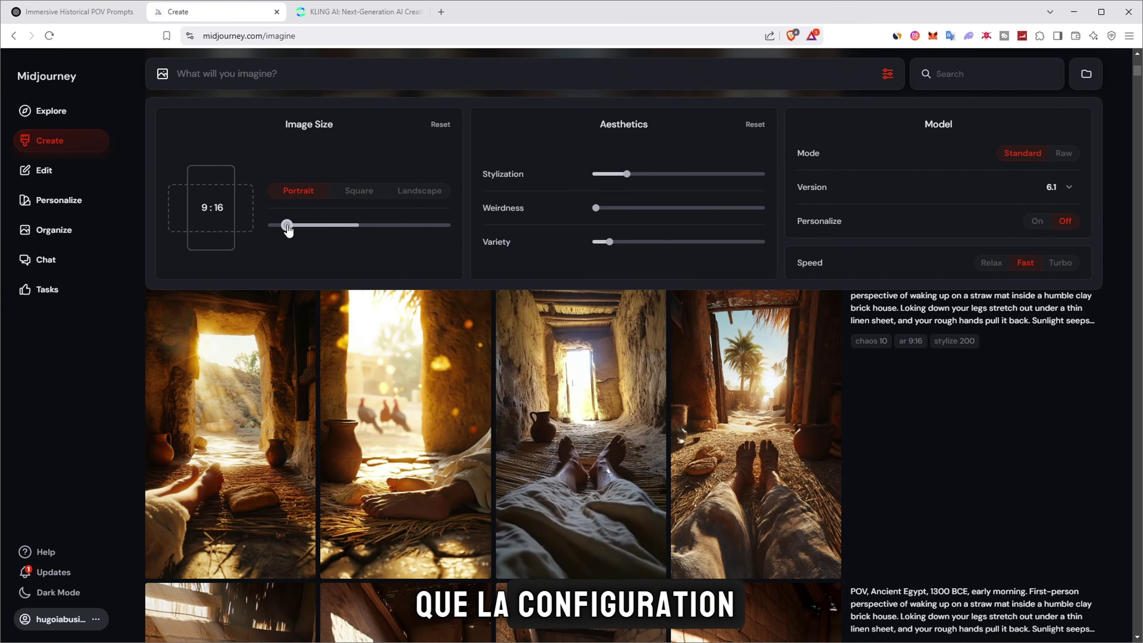
left_click_drag(300, 225, 293, 224)
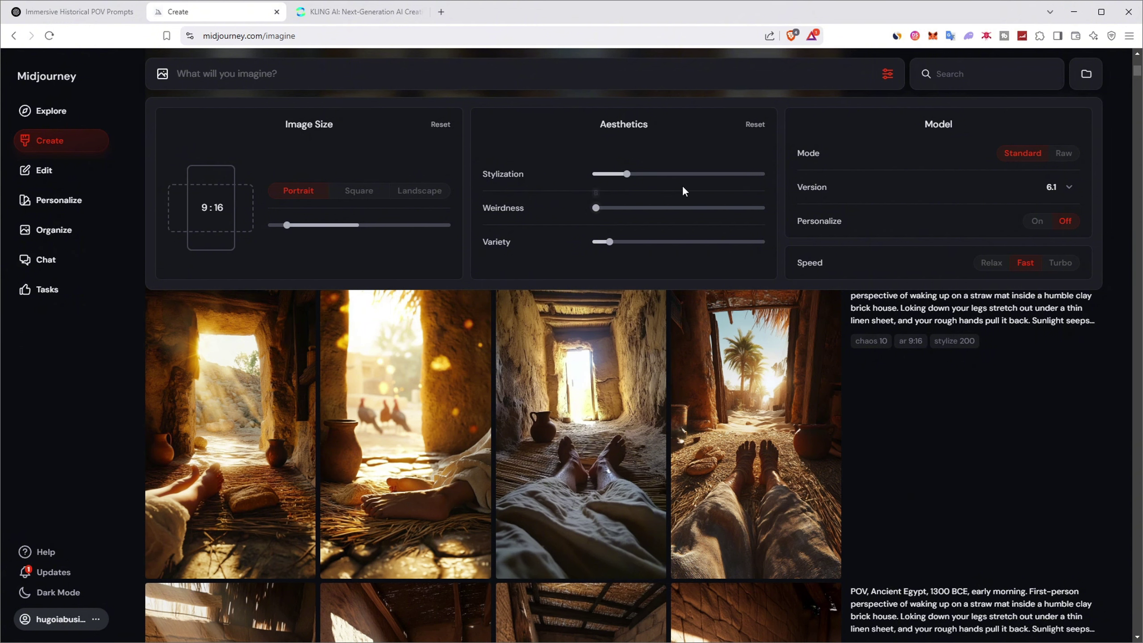
mouse_move(611, 176)
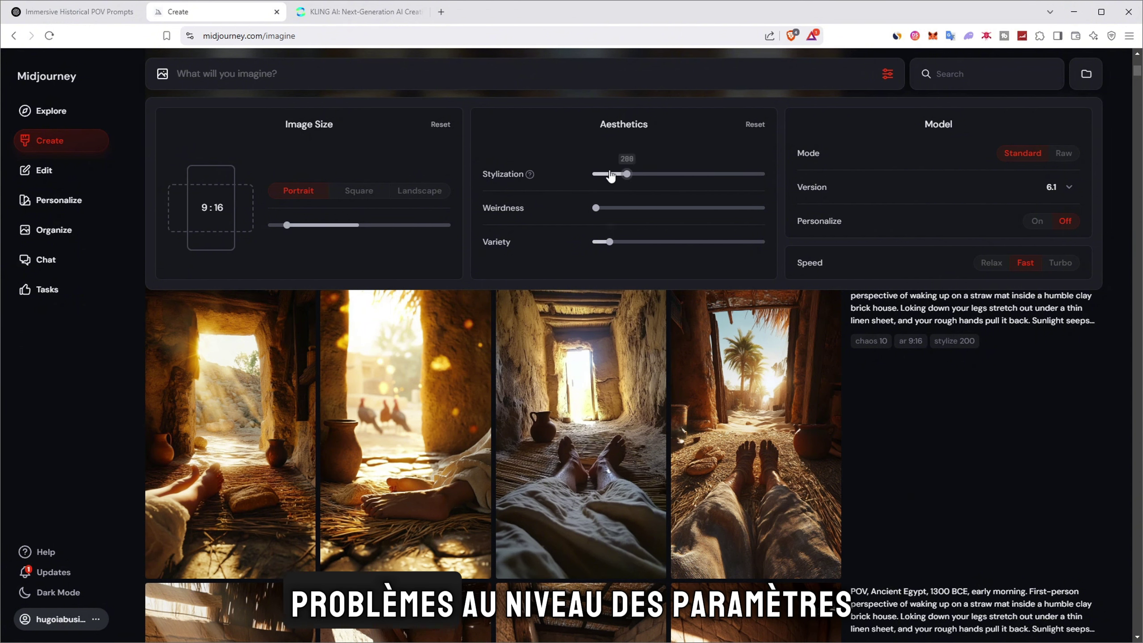
left_click(933, 421)
- Submit the copied afternoon prompt for image generation
left_click(337, 76)
key("ctrl+v")
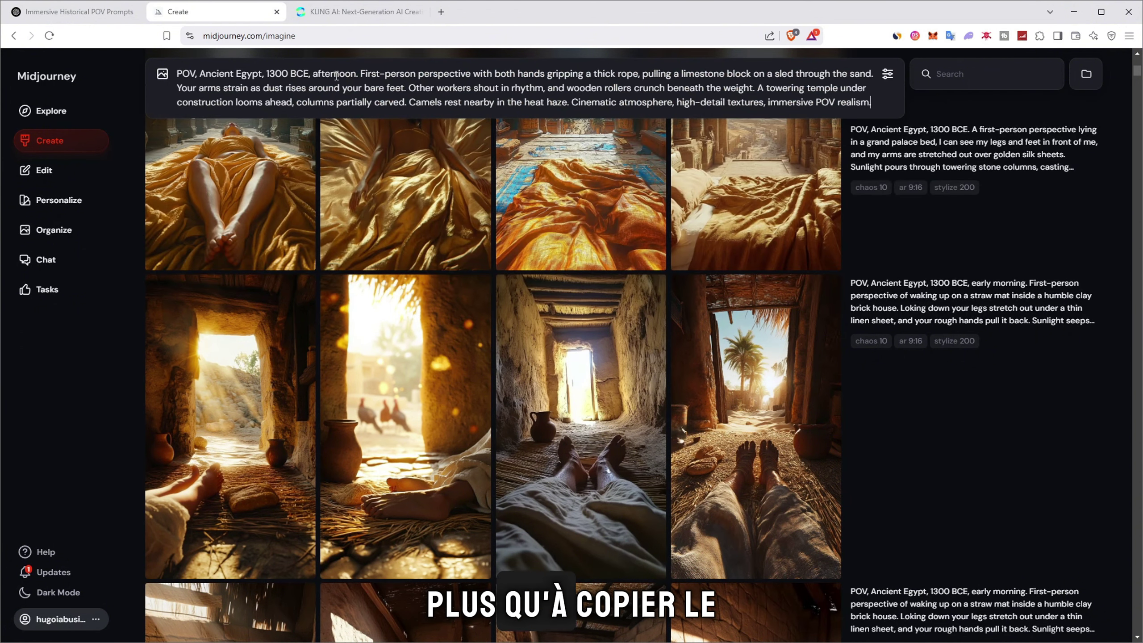
key("Return")
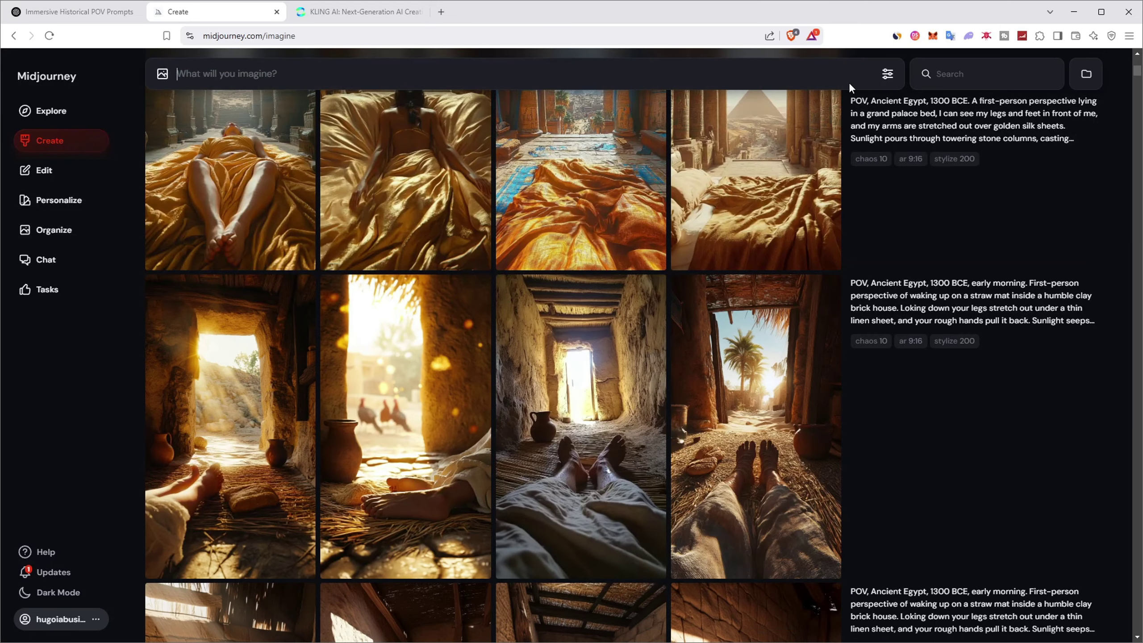
- Browse the earlier early-morning and hot-afternoon generations to judge their first-person framing
scroll(850, 88, "down", 10)
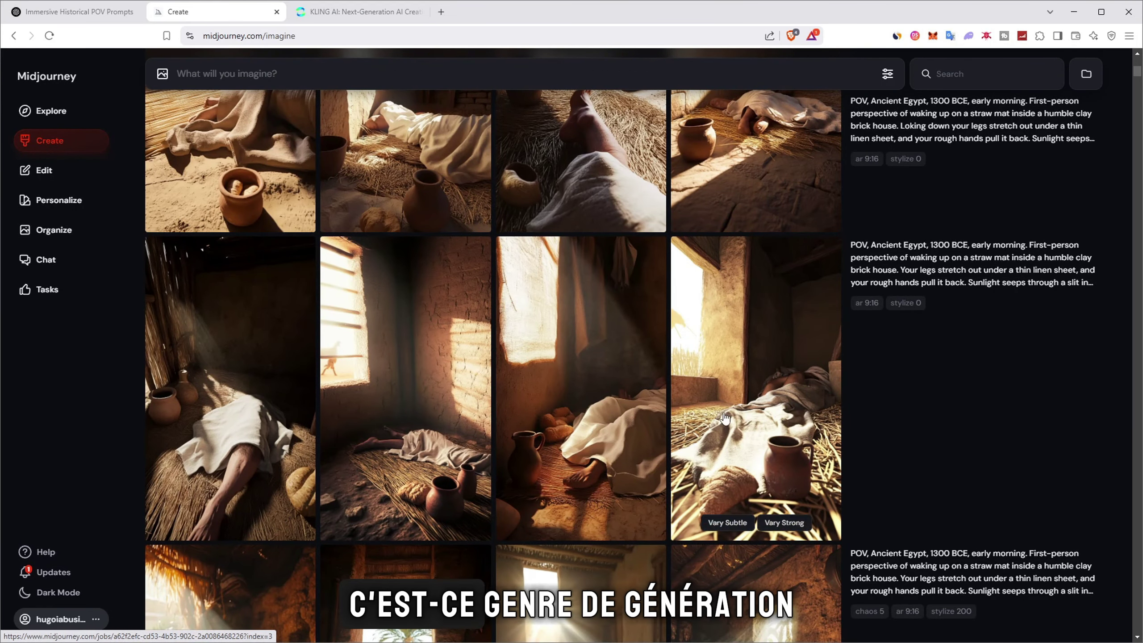
scroll(963, 241, "up", 1)
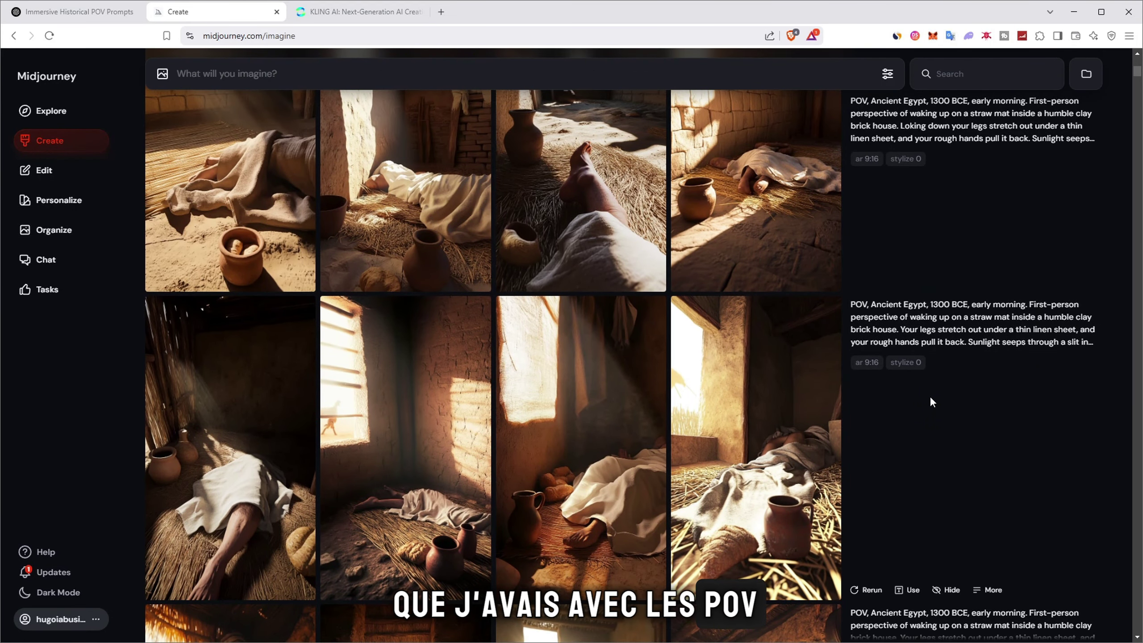
scroll(893, 442, "up", 7)
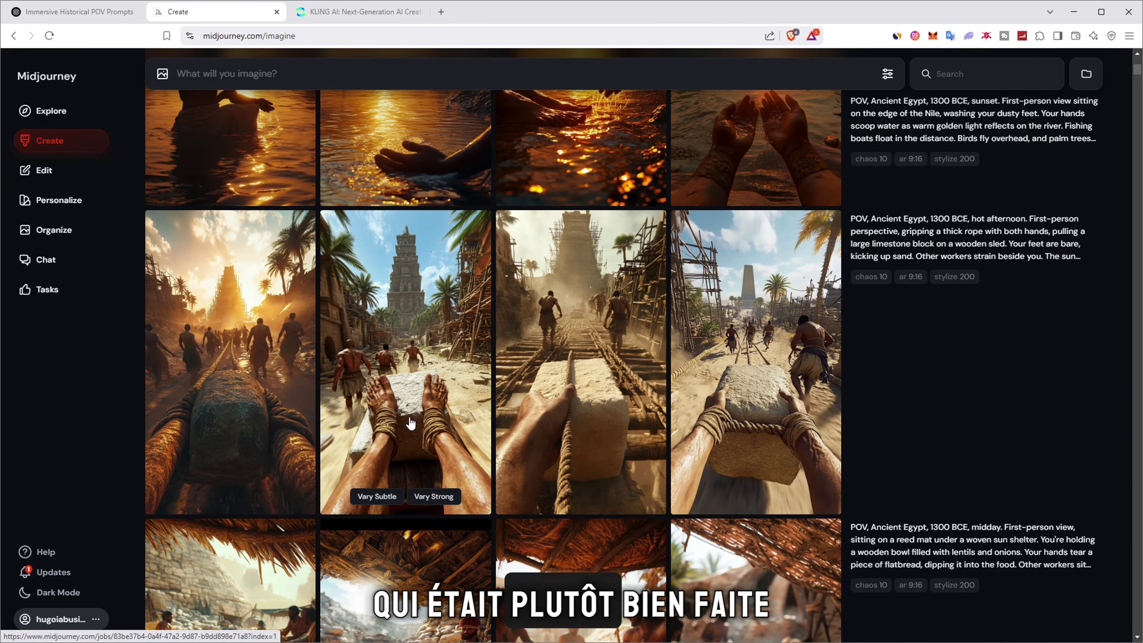
- Open the second hot-afternoon image in the editor and erase both foot-like hands along with their forearms
left_click(388, 409)
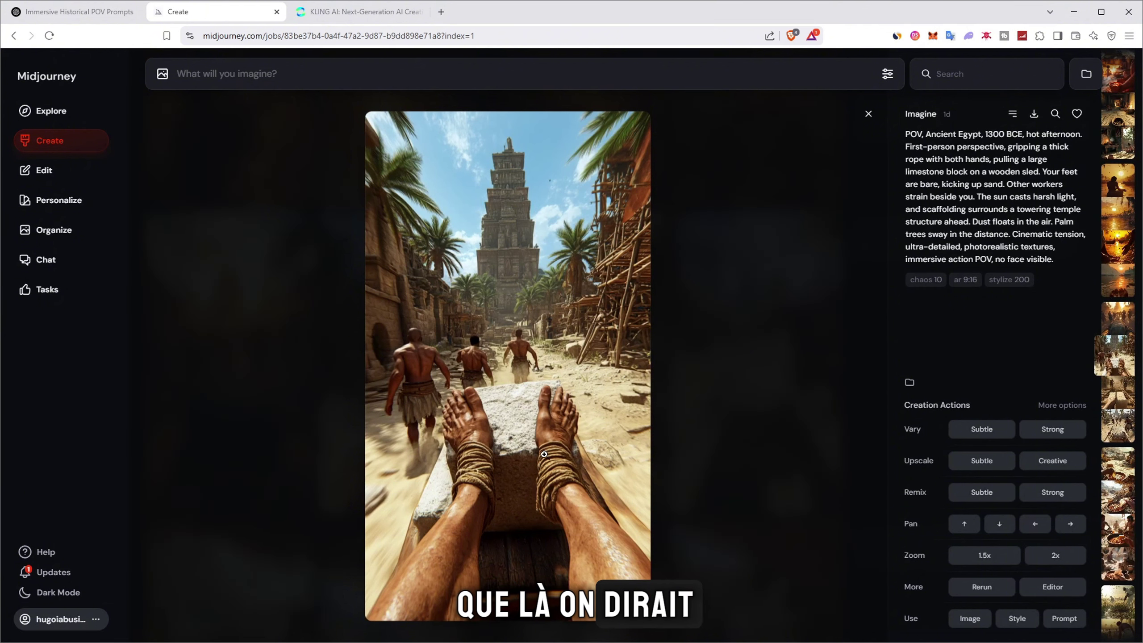
left_click(1044, 596)
mouse_move(551, 391)
left_mouse_down()
mouse_move(570, 537)
mouse_move(563, 452)
mouse_move(608, 575)
mouse_move(638, 601)
left_mouse_up()
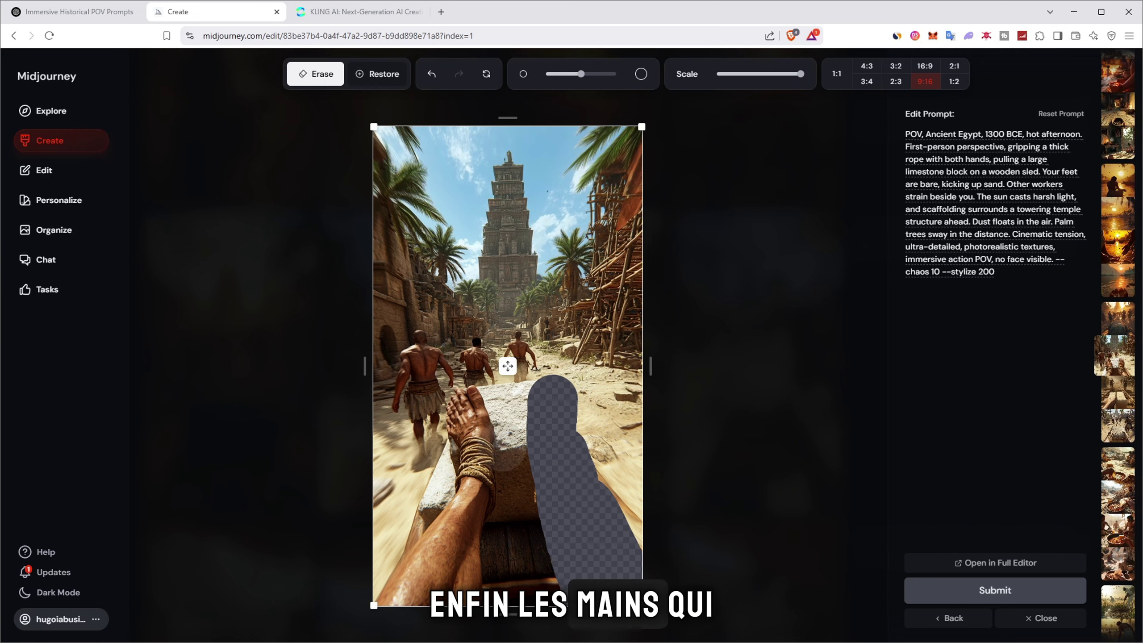
mouse_move(468, 405)
left_mouse_down()
mouse_move(443, 577)
mouse_move(449, 540)
mouse_move(408, 558)
mouse_move(482, 598)
mouse_move(480, 485)
left_mouse_up()
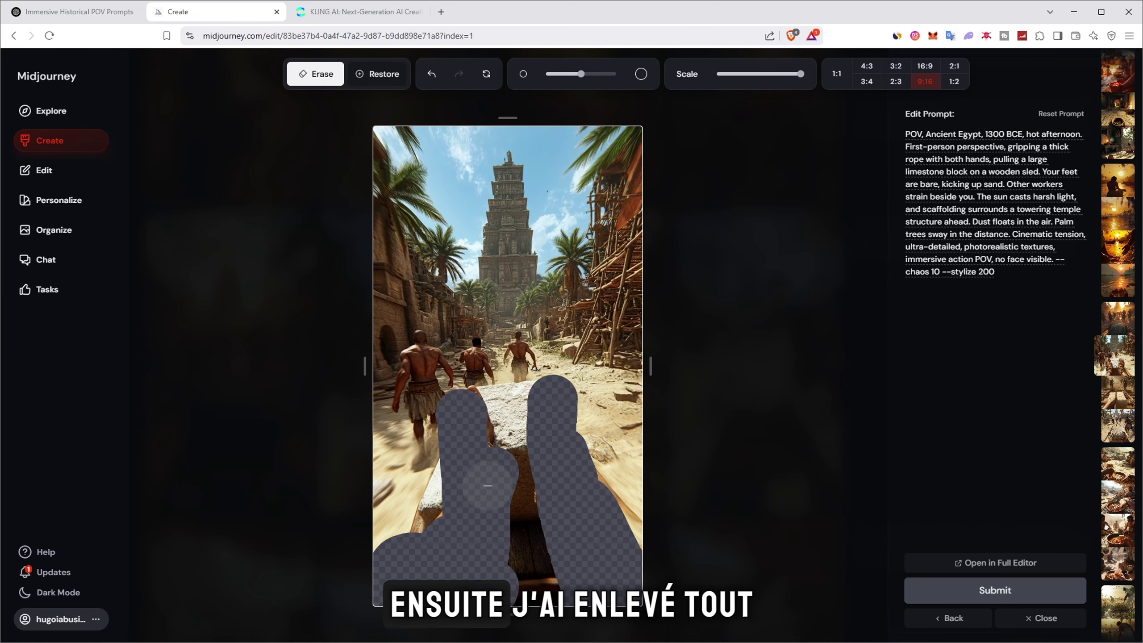
- Point out the bare-feet sentence in the edit prompt and close the editor without submitting
left_click_drag(1028, 157, 1078, 171)
left_click(1030, 222)
left_click(761, 298)
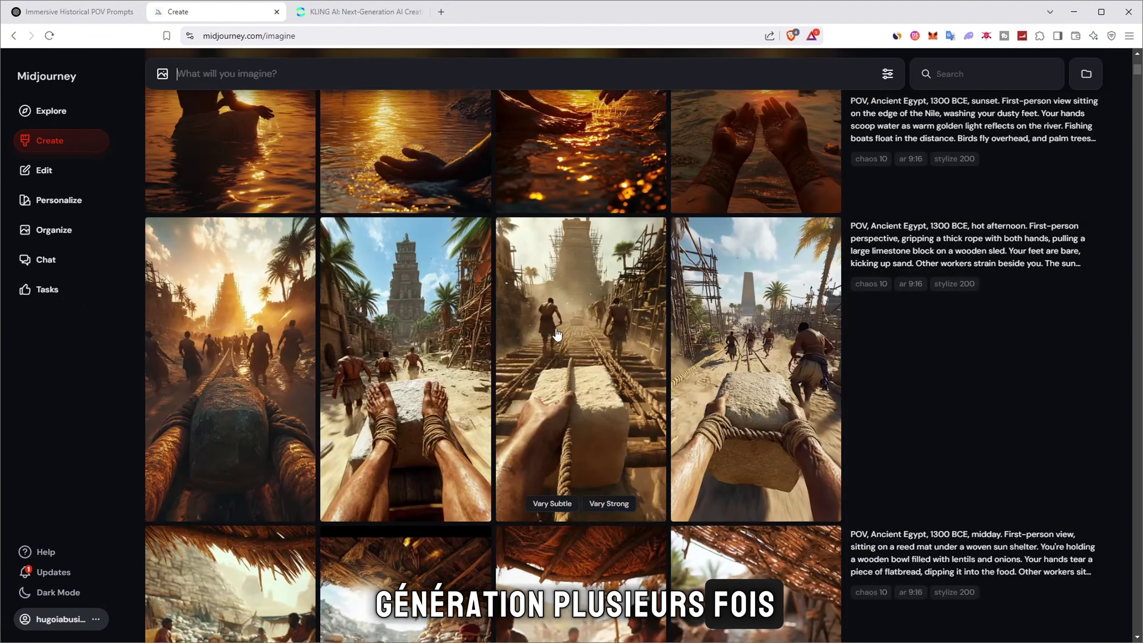
- Examine the edited and upscaled versions of the limestone block image, plus the upscaled images of the other scenes
left_click(734, 335)
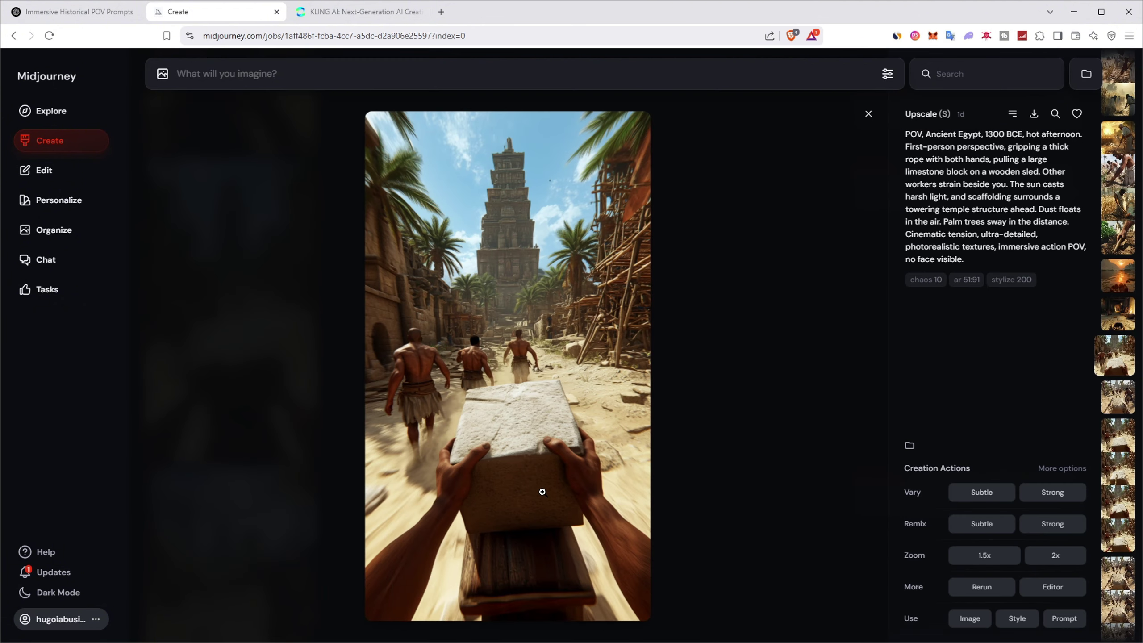
left_click(738, 401)
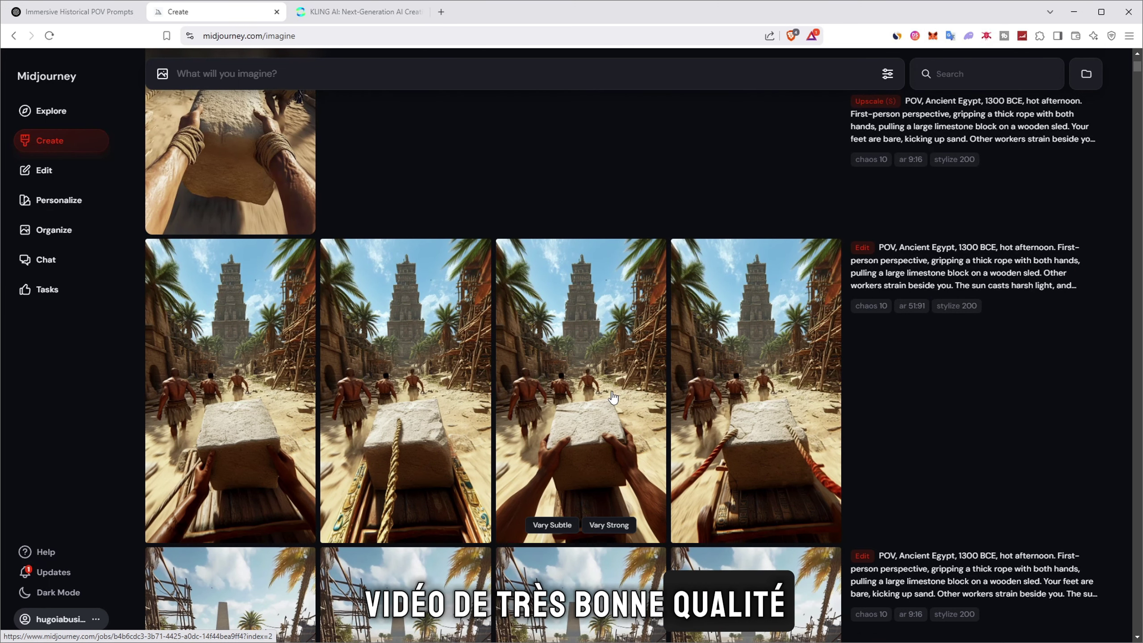
left_click(609, 390)
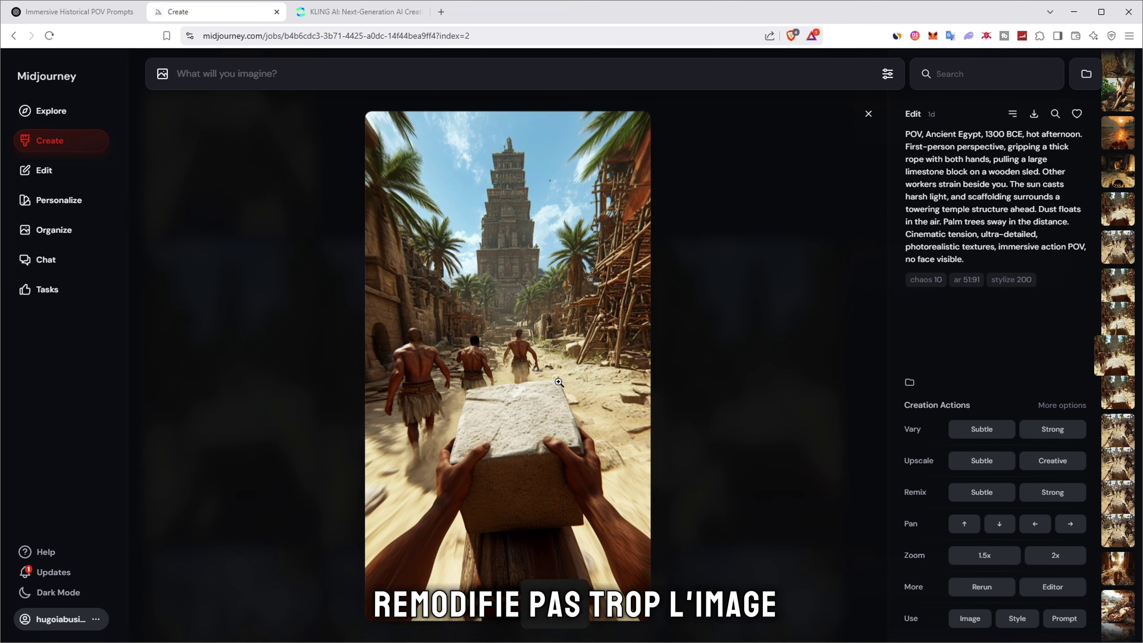
left_click(710, 357)
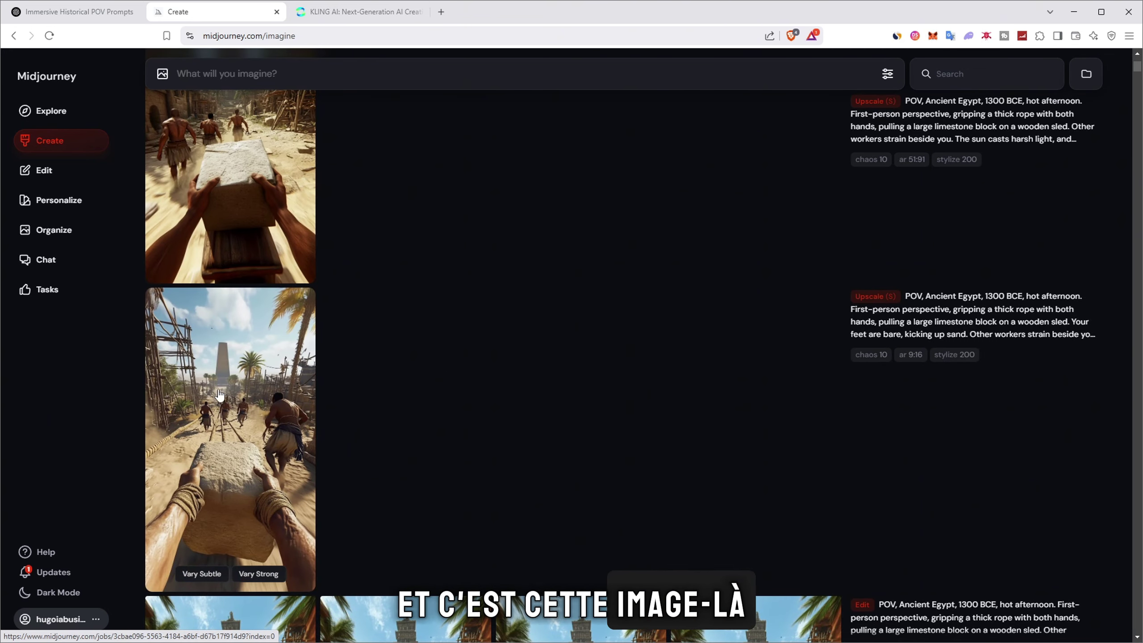
scroll(220, 395, "up", 10)
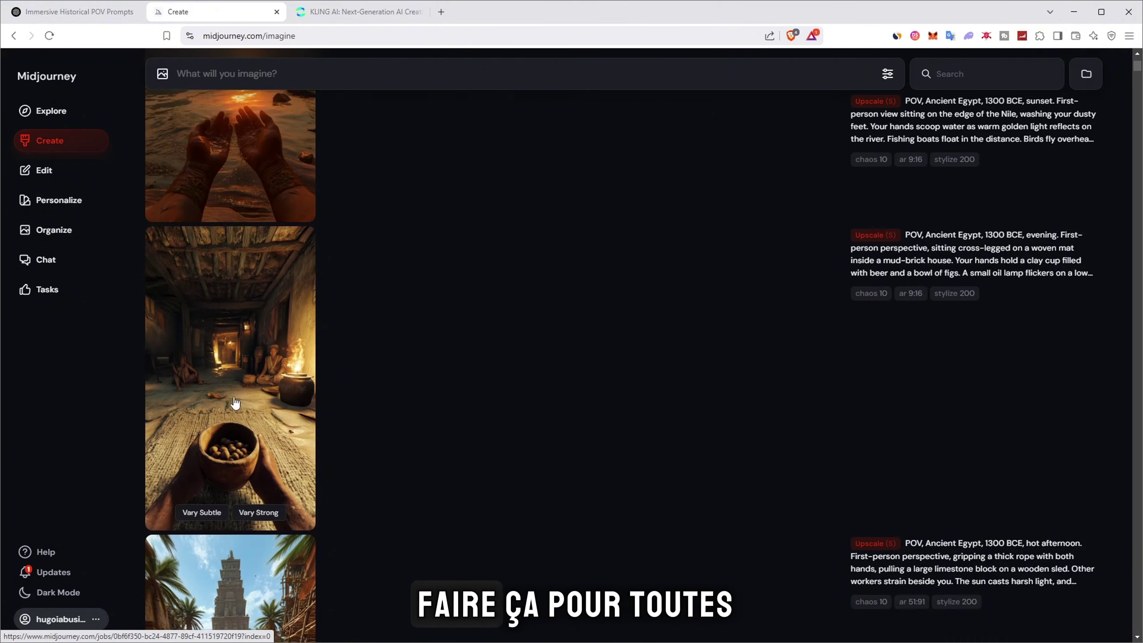
scroll(236, 405, "up", 6)
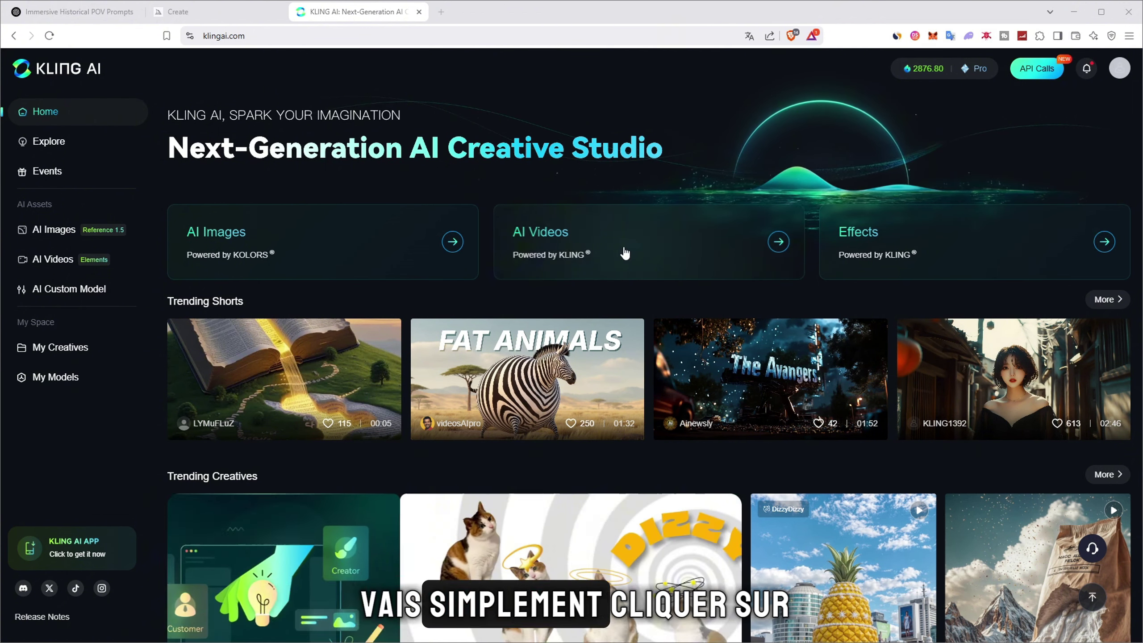
- Switch to KLING AI, open AI Videos in Image to Video mode, and add the straw mat wake-up image as the start frame
left_click(608, 244)
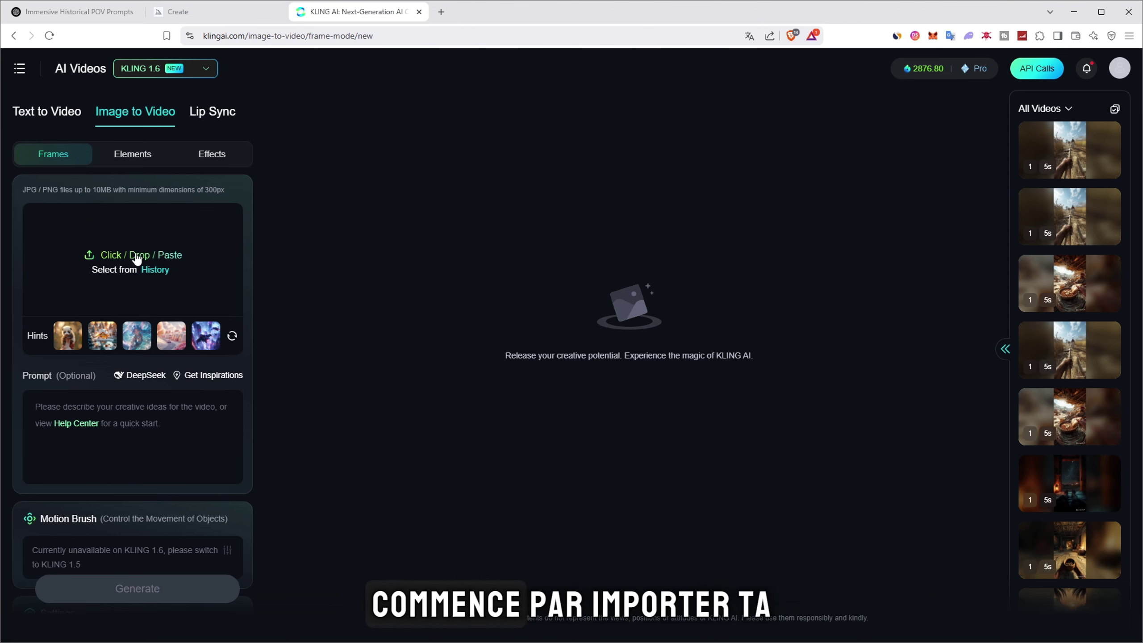
key("ctrl+v")
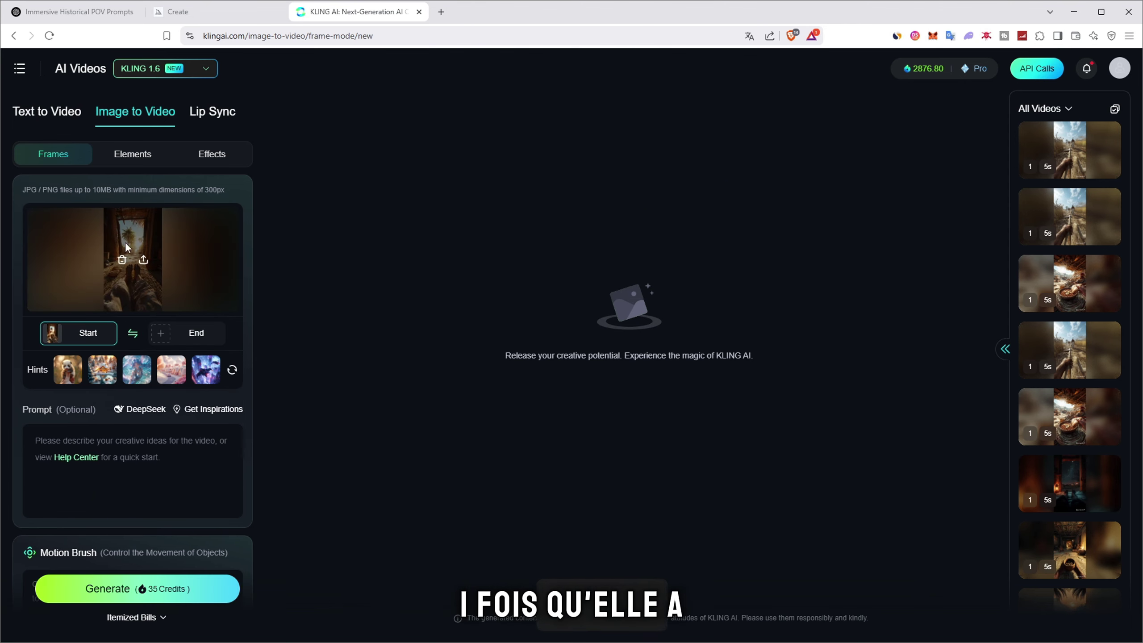
- Check the video settings for creativity, model version, mode, duration and generating count, and return to the prompt area
scroll(190, 263, "down", 8)
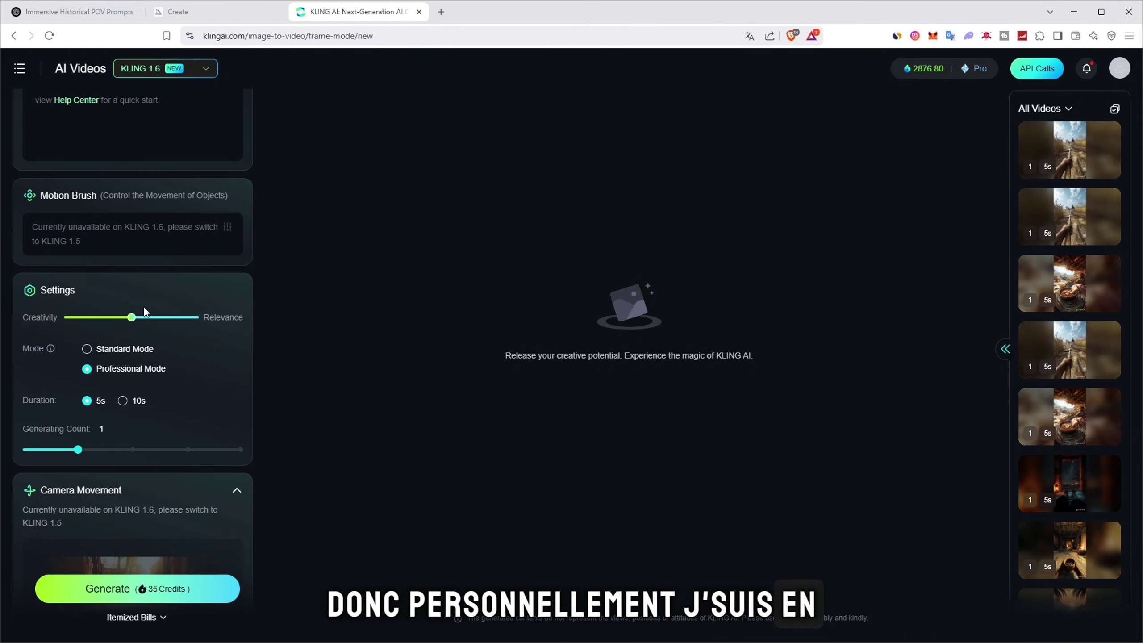
mouse_move(133, 318)
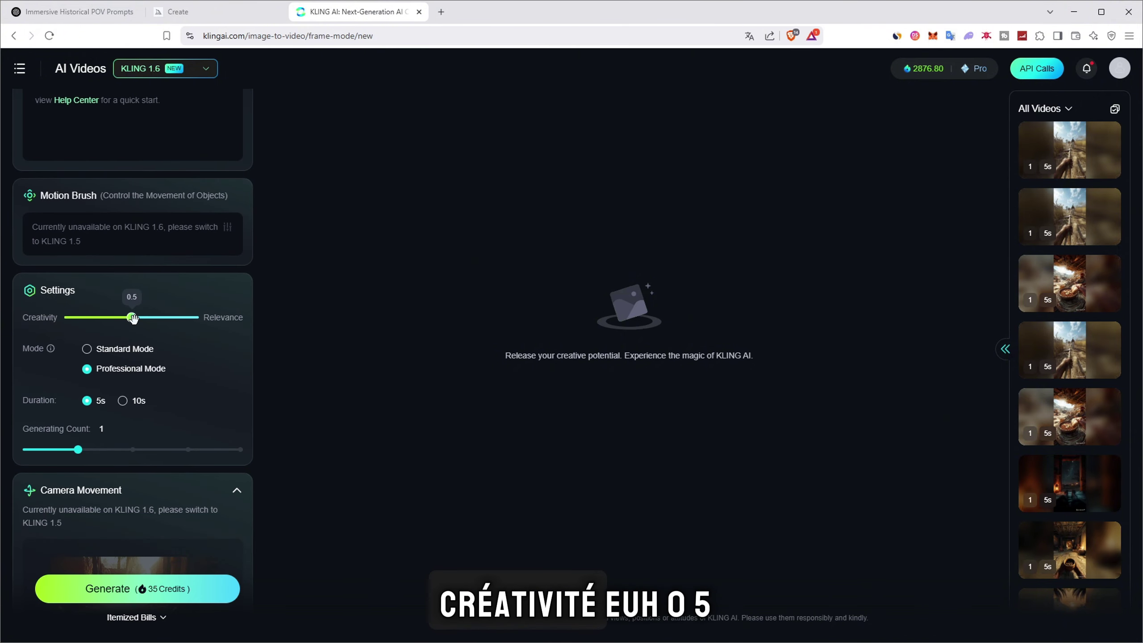
left_click(175, 76)
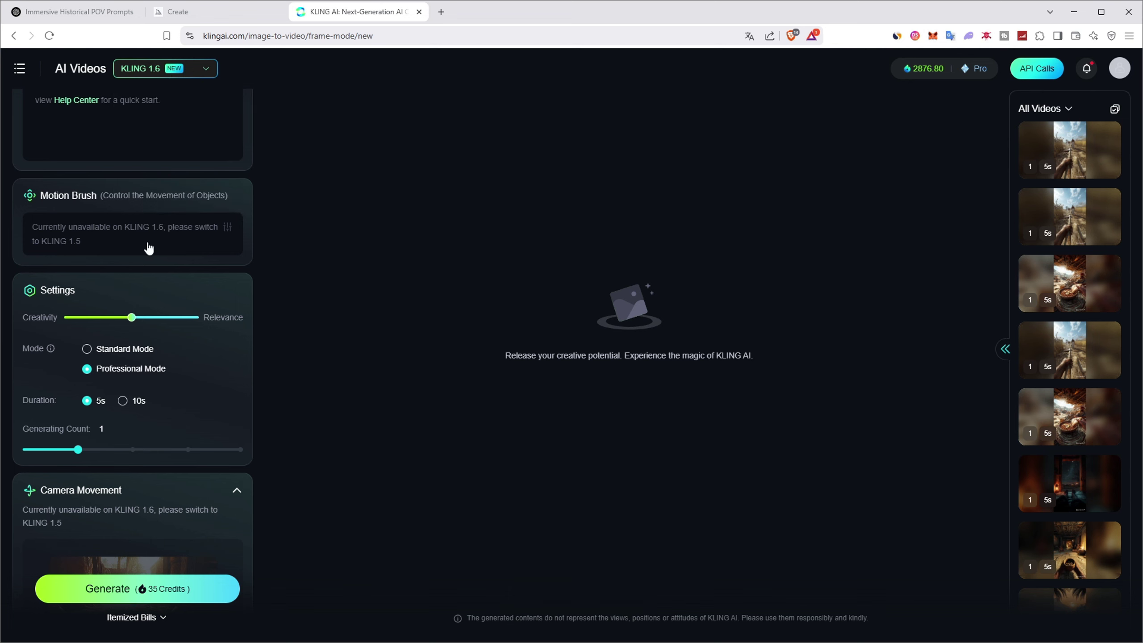
mouse_move(106, 380)
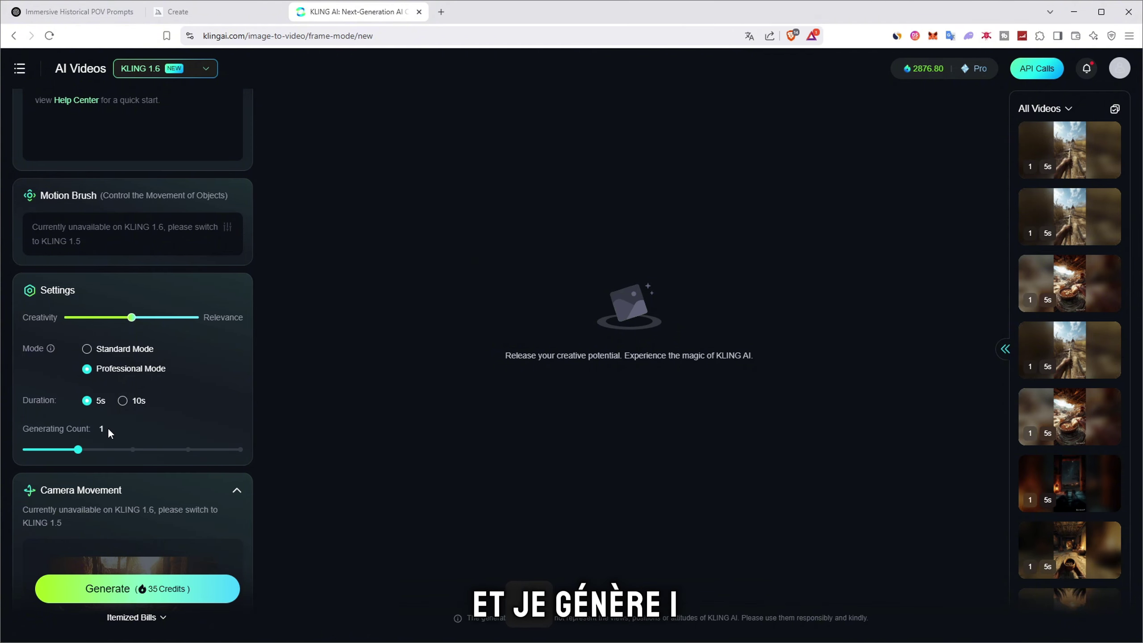
scroll(93, 435, "up", 7)
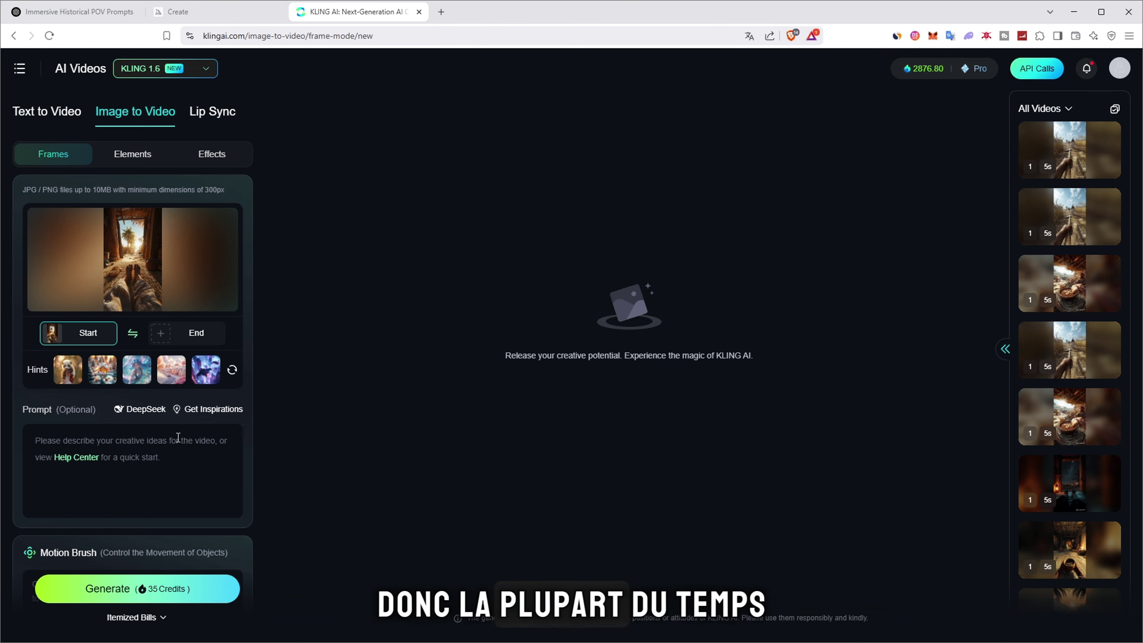
- Open KLING's Help Center guide at the Image-to-Video section and examine the prompt formula with its Subject, Movement and Background definitions
mouse_move(155, 254)
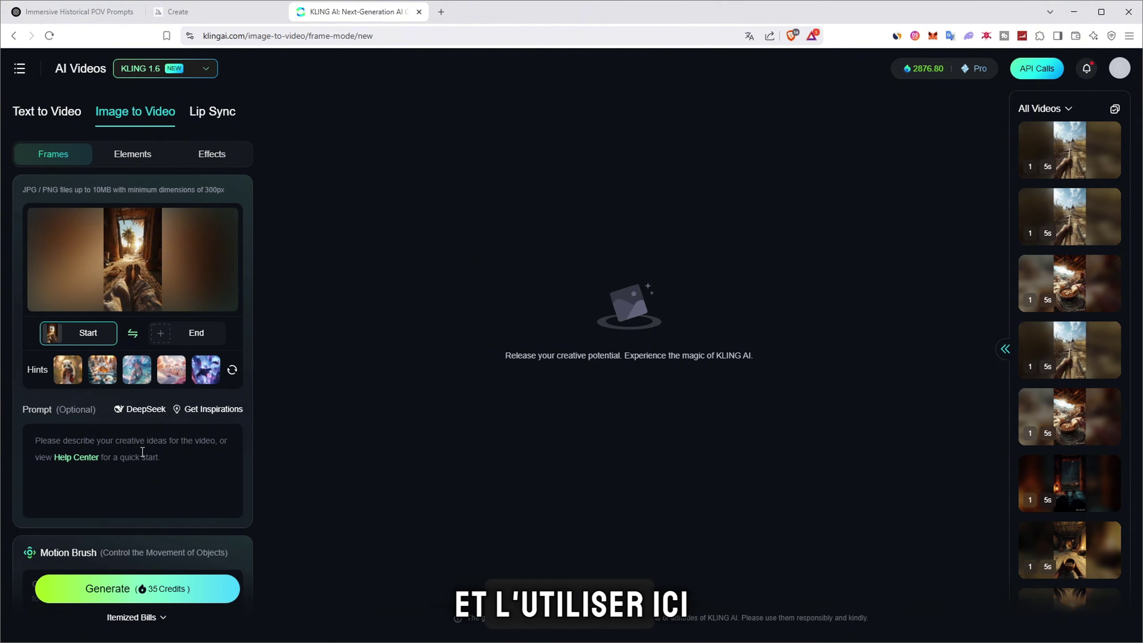
left_click(70, 461)
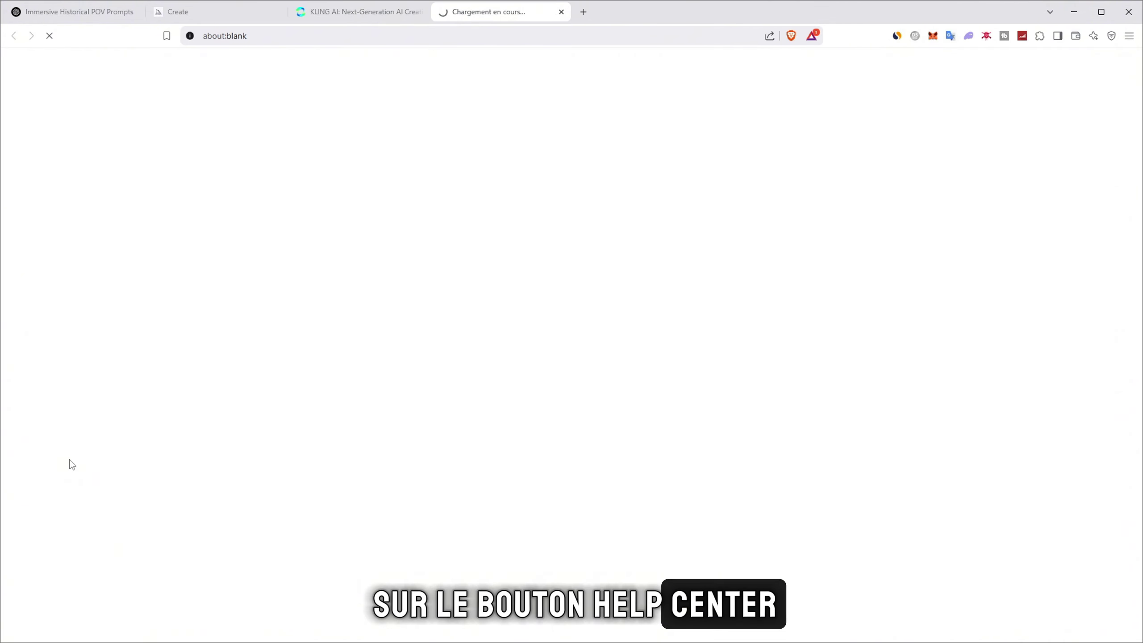
left_click(53, 183)
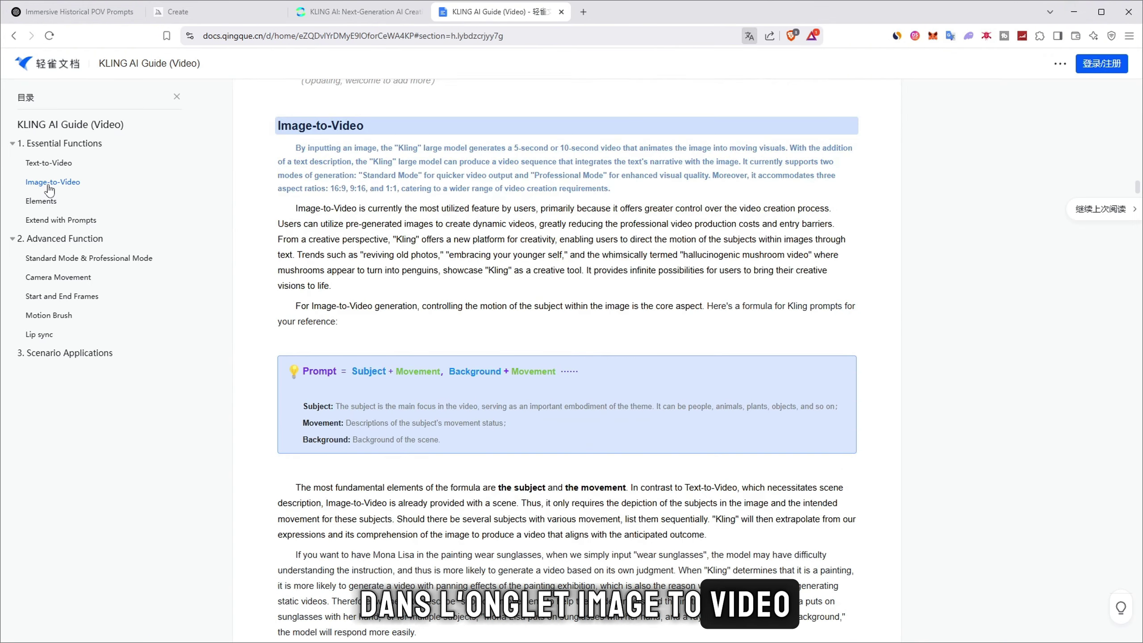
left_click_drag(304, 369, 567, 371)
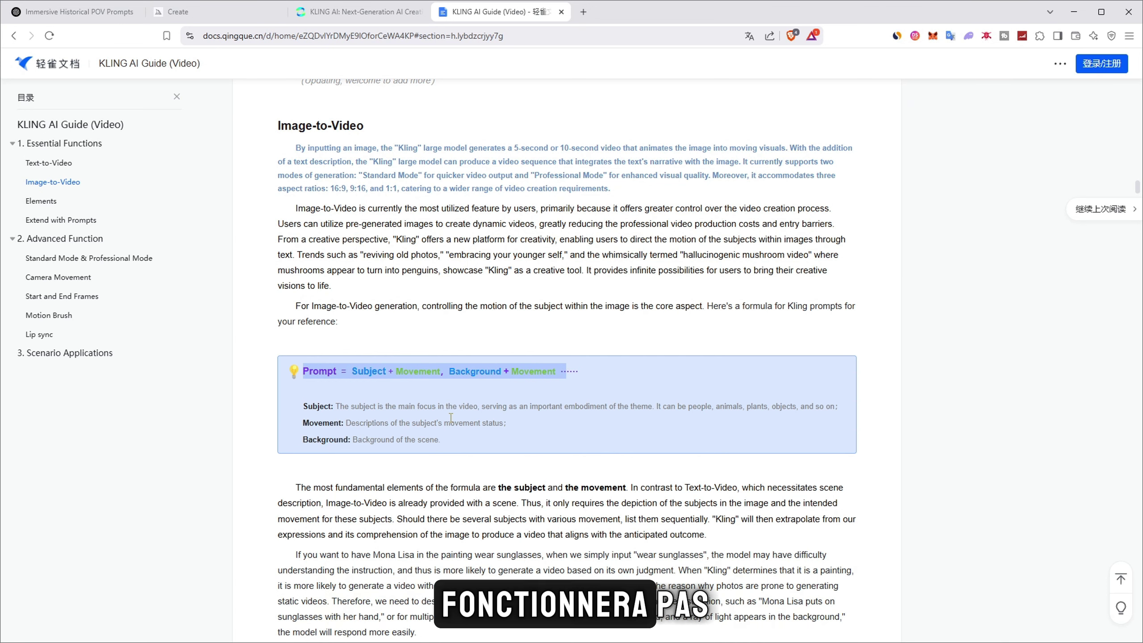
left_click(308, 403)
left_click_drag(302, 406, 349, 440)
left_click(304, 439)
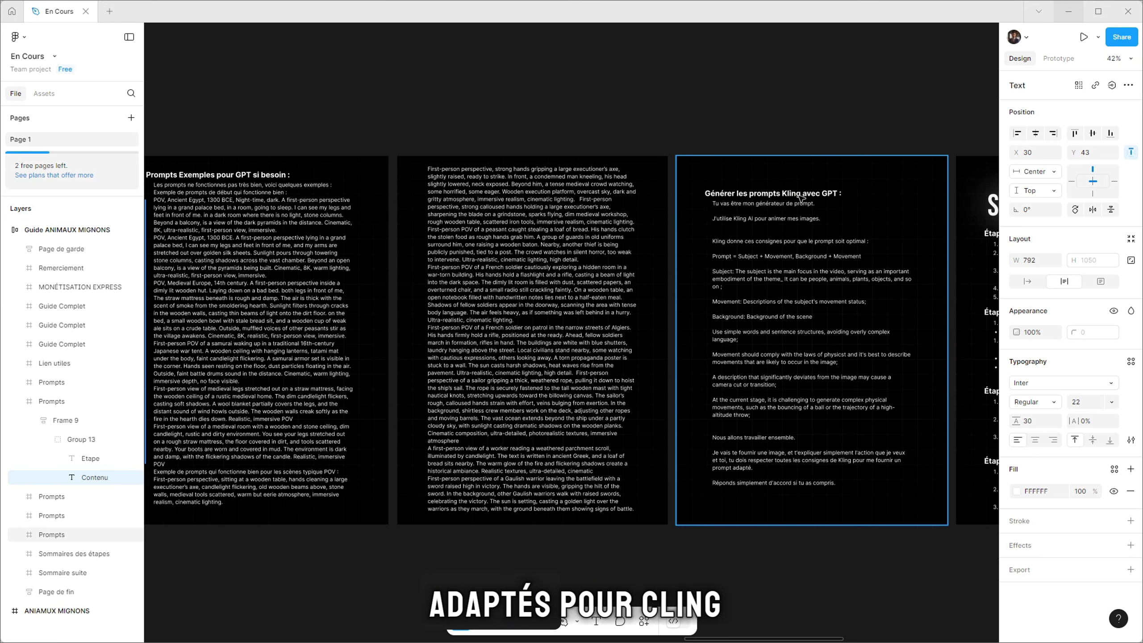
- Copy the "Générer les prompts Kling avec GPT" text from the Figma guide and send it in a new ChatGPT chat
double_click(755, 237)
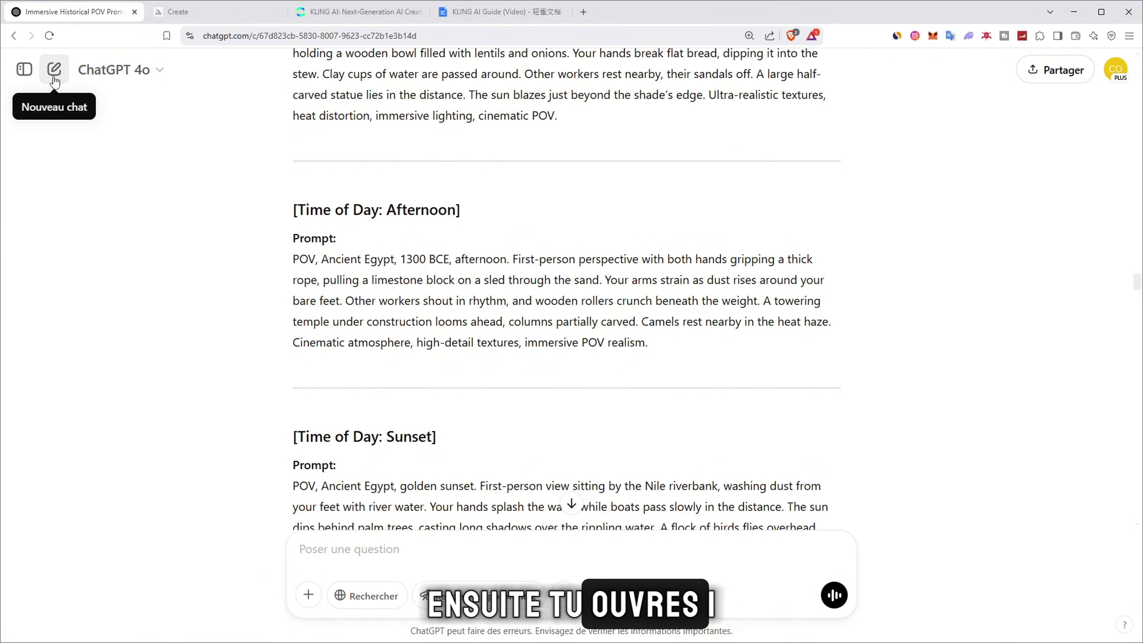
left_click(54, 69)
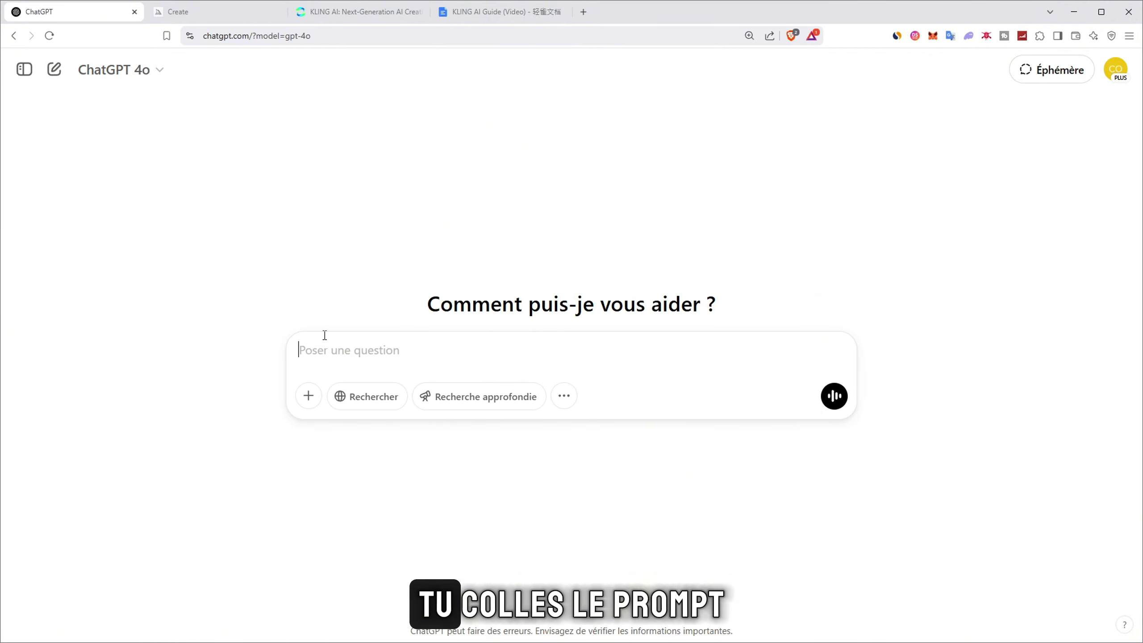
key("ctrl+v")
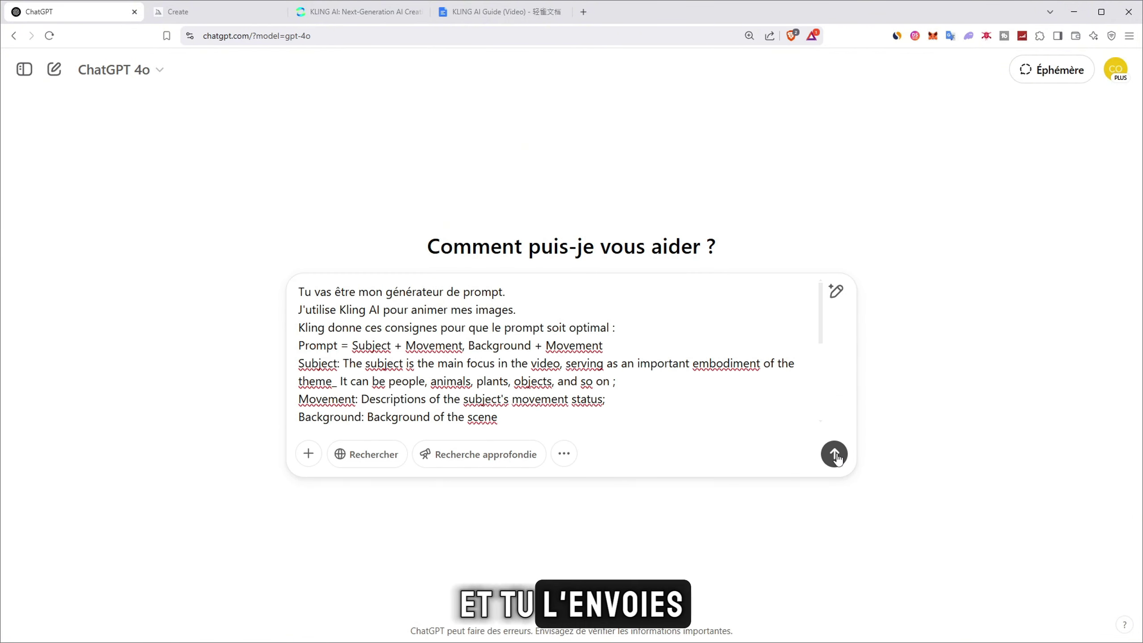
left_click(834, 453)
left_click_drag(473, 380, 720, 379)
left_click(723, 379)
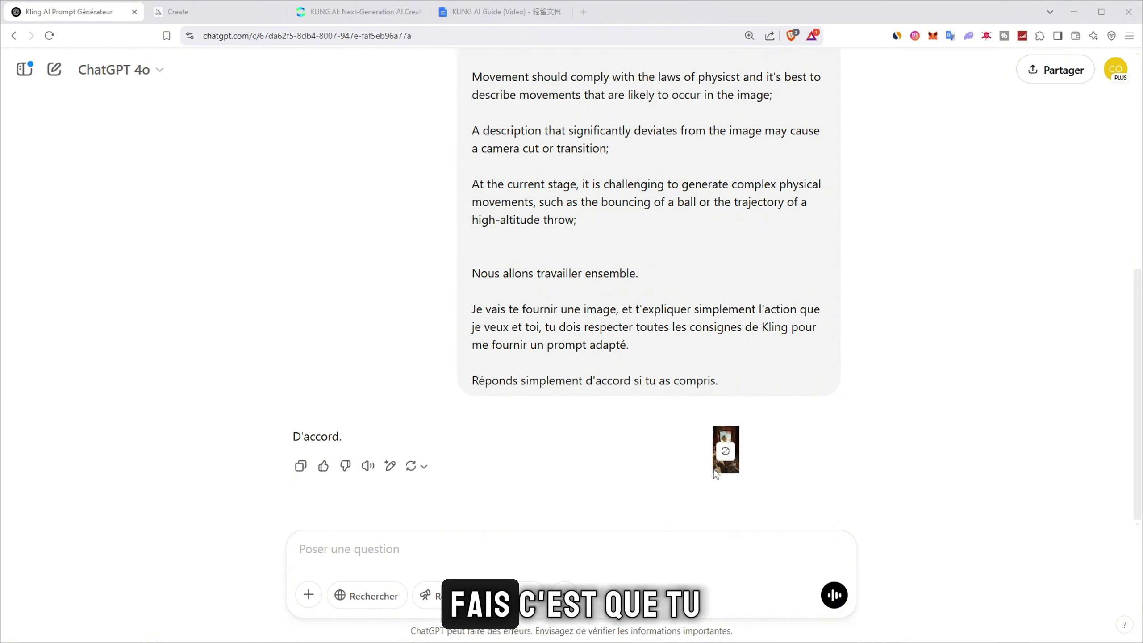
- Send ChatGPT the wake-up image with a French description: first-person Egyptian waking, sun shining, palm leaves moving, legs and feet moving slightly
left_click_drag(728, 452, 407, 551)
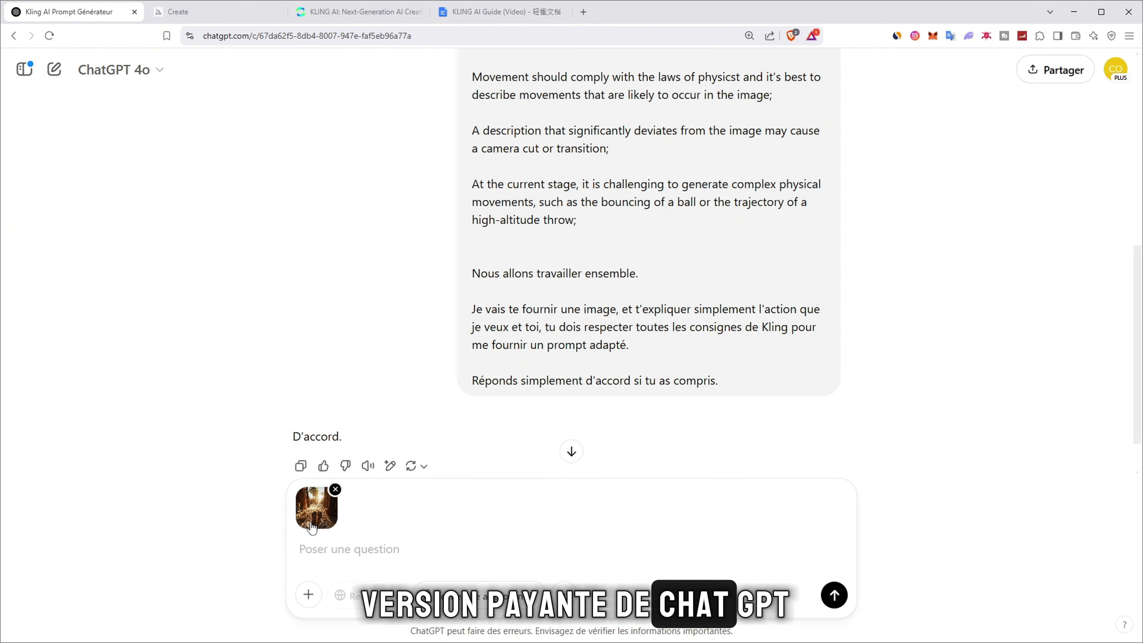
left_click(327, 555)
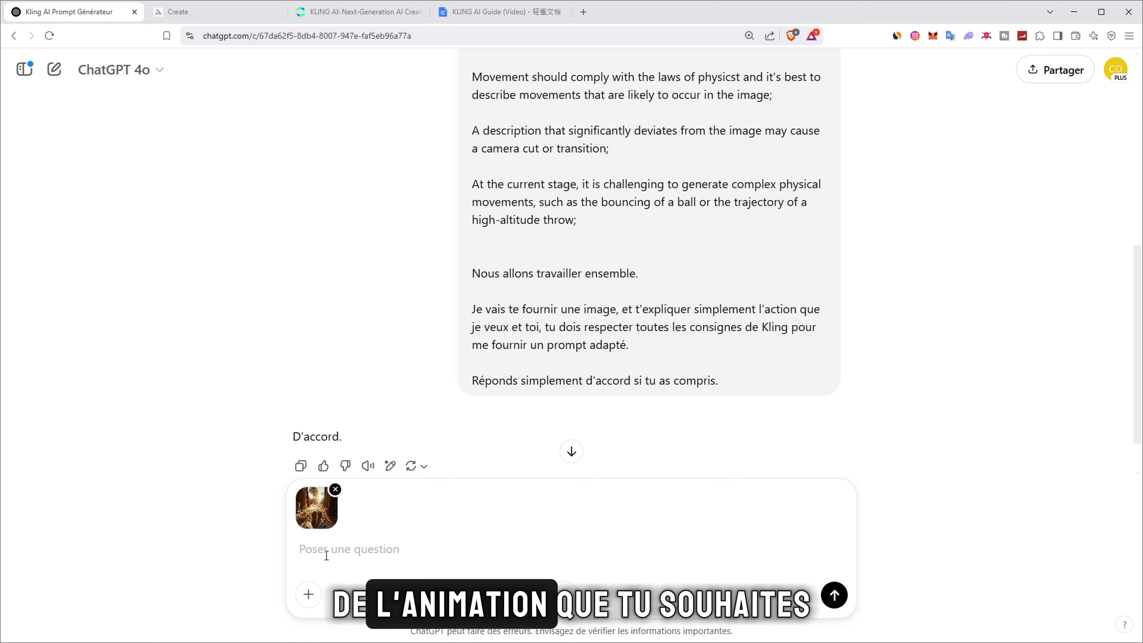
type("Vidéo vue en première personne d'un Égyptien qui se réveille, le soleil brille, les feuilles de palmier bougent, ils bougent légèrement ses jambes et ses pieds")
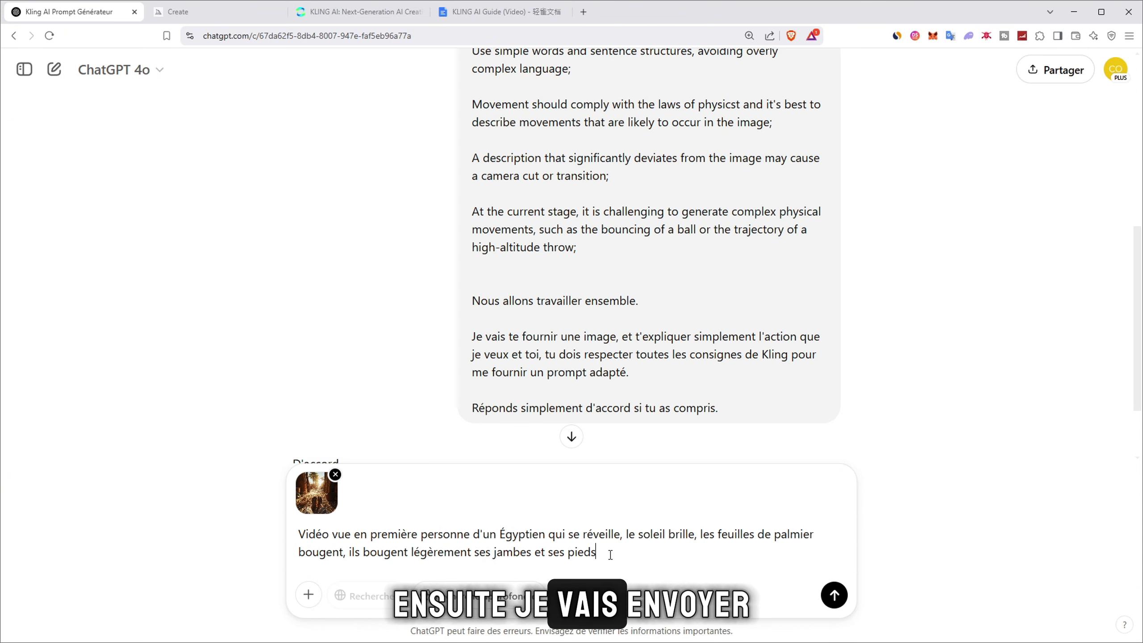
key("Return")
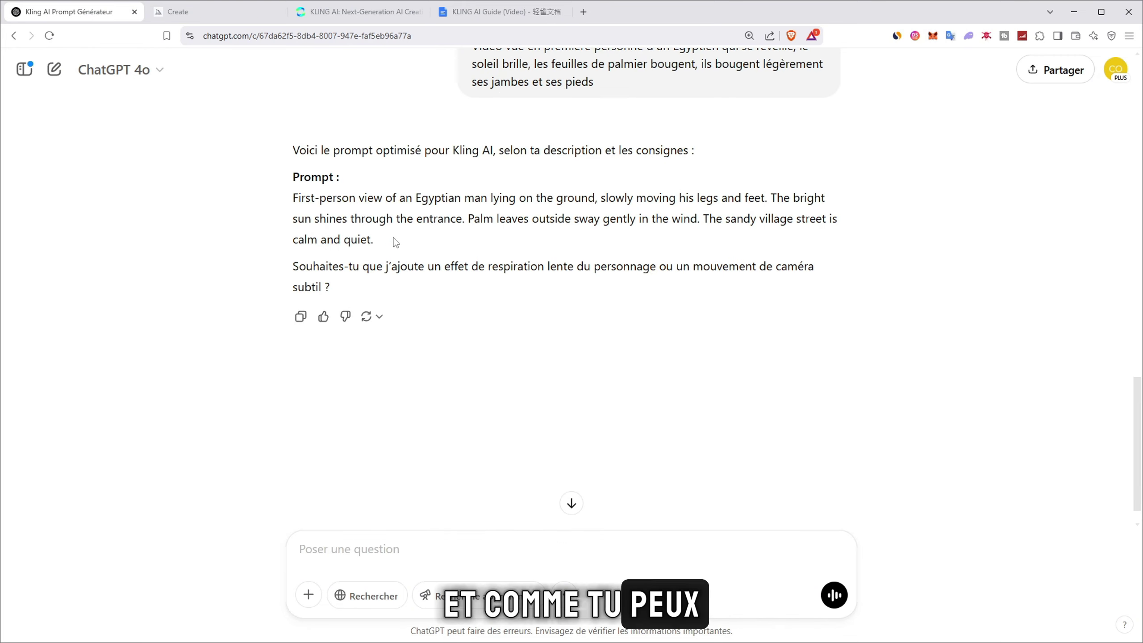
- Copy ChatGPT's prompt for the Egyptian man lying on the ground and paste it as the video prompt in KLING AI
left_click_drag(383, 240, 293, 200)
key("ctrl+c")
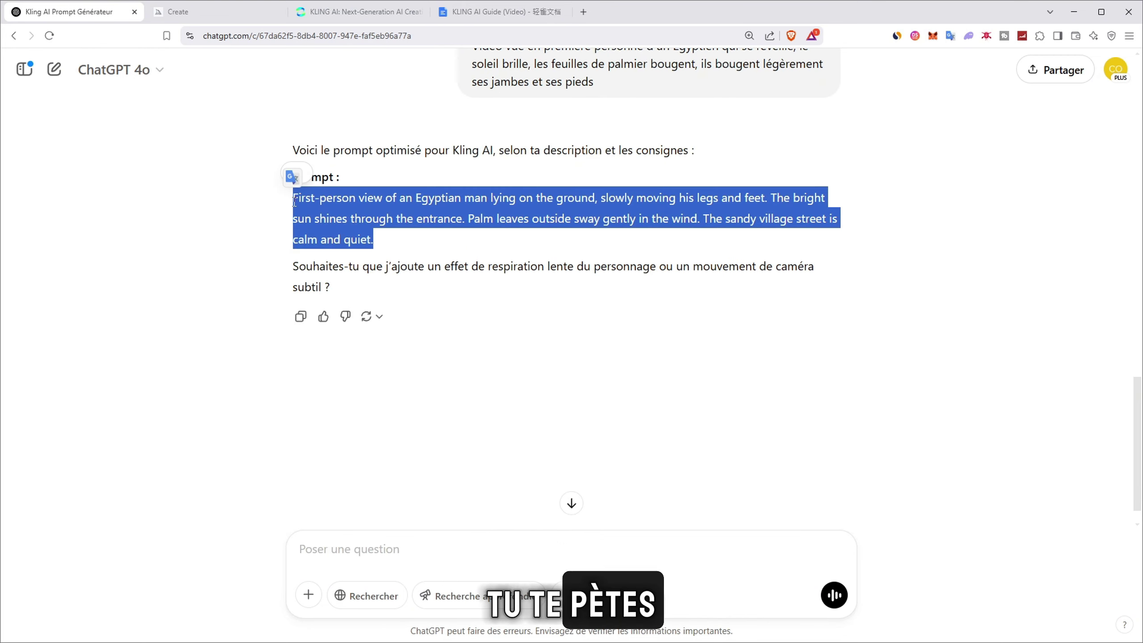
left_click(357, 12)
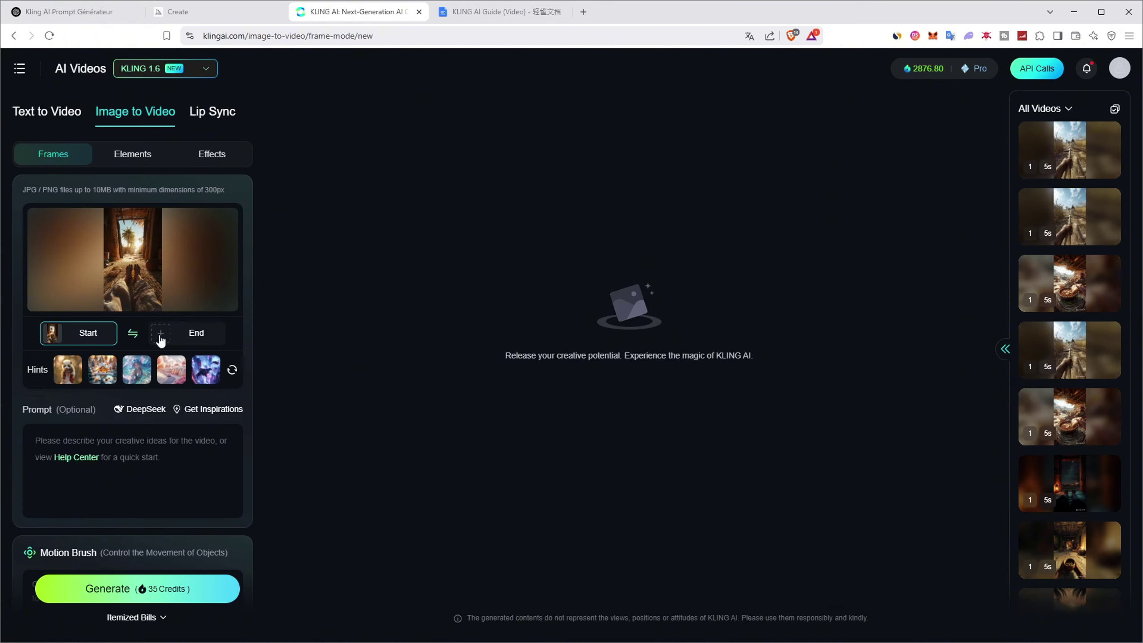
key("ctrl+v")
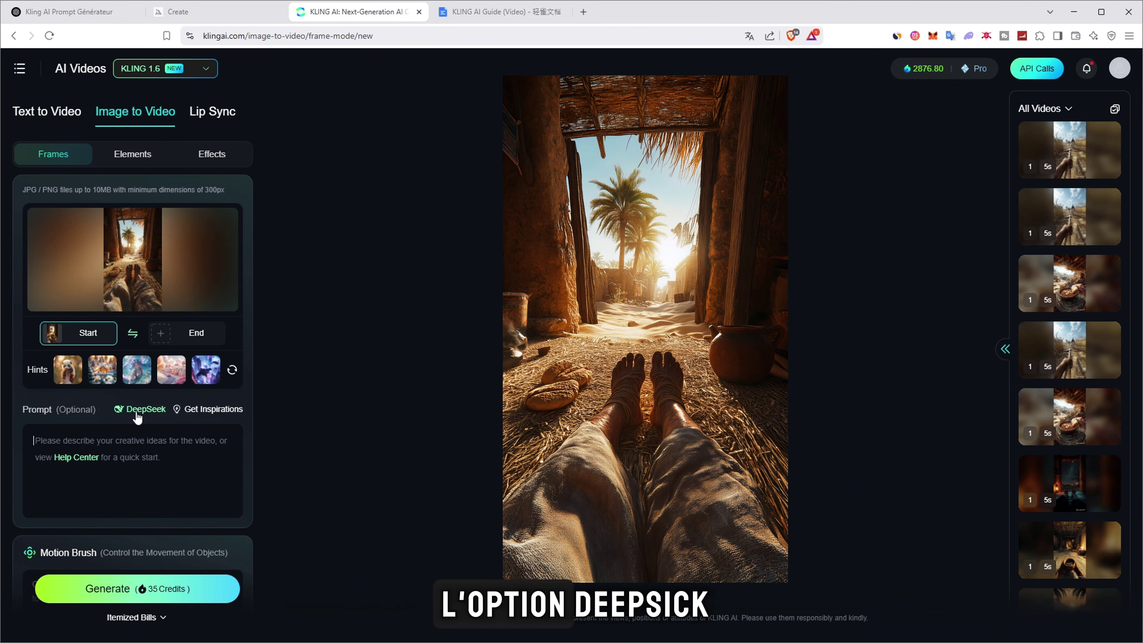
- Open KLING's DeepSeek prompt assistant and compare it with the image-based prompt conversation in ChatGPT
left_click(133, 410)
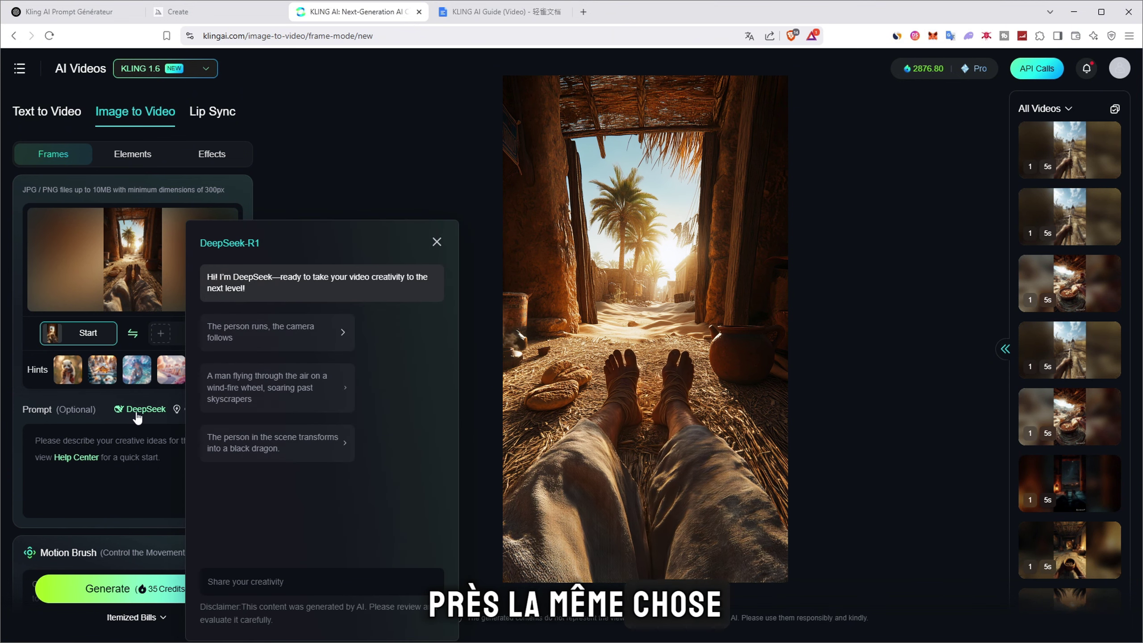
left_click(257, 581)
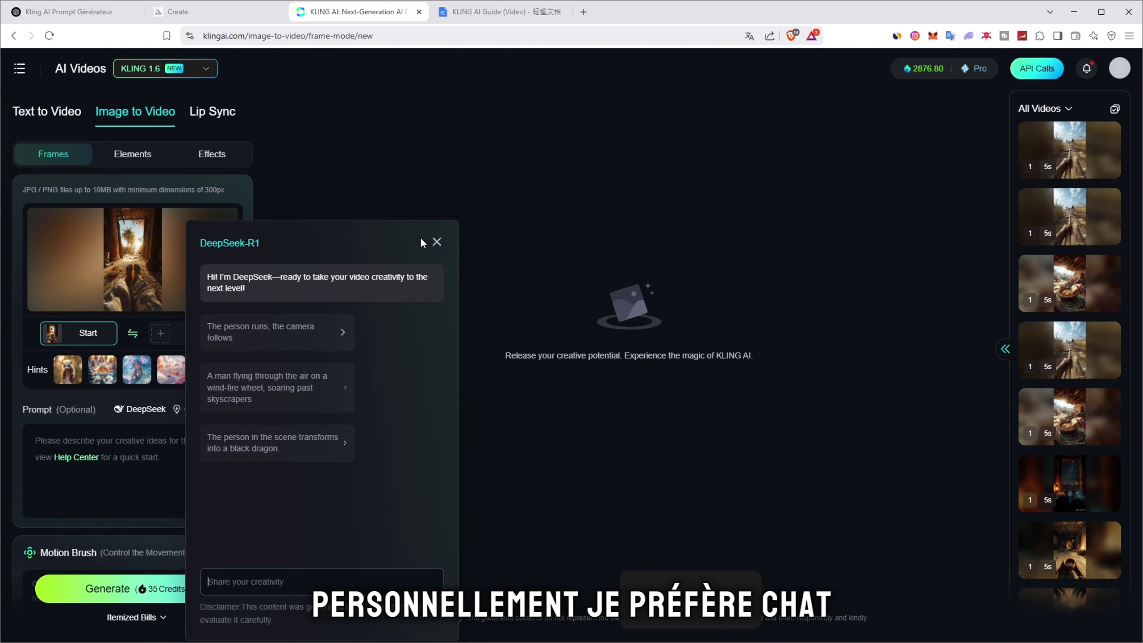
left_click(98, 14)
scroll(305, 352, "up", 4)
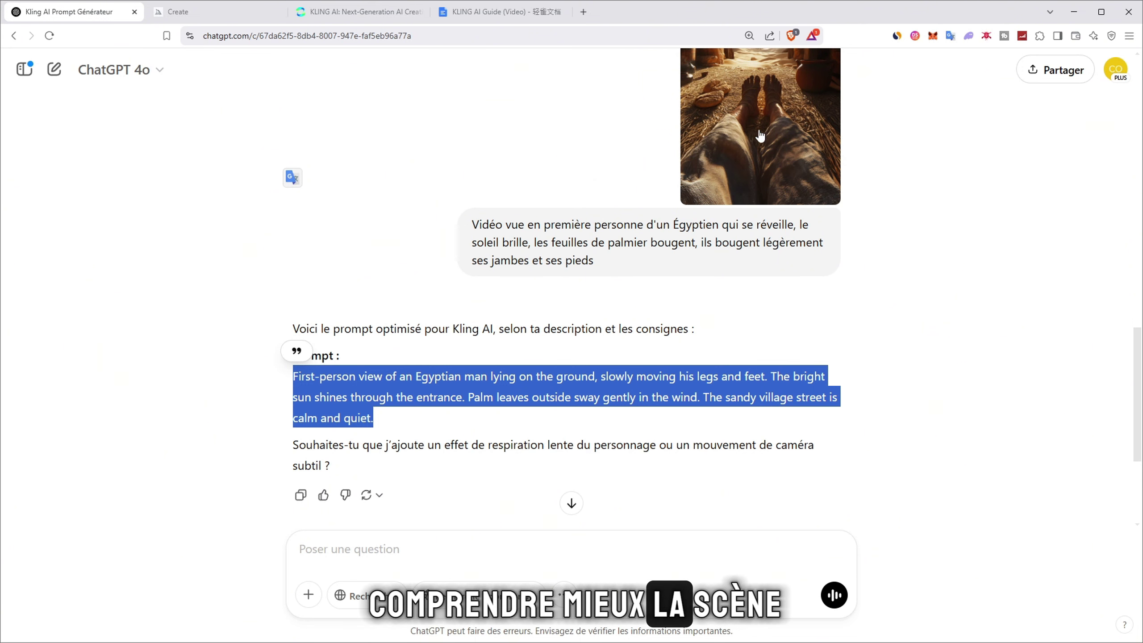
left_click(356, 13)
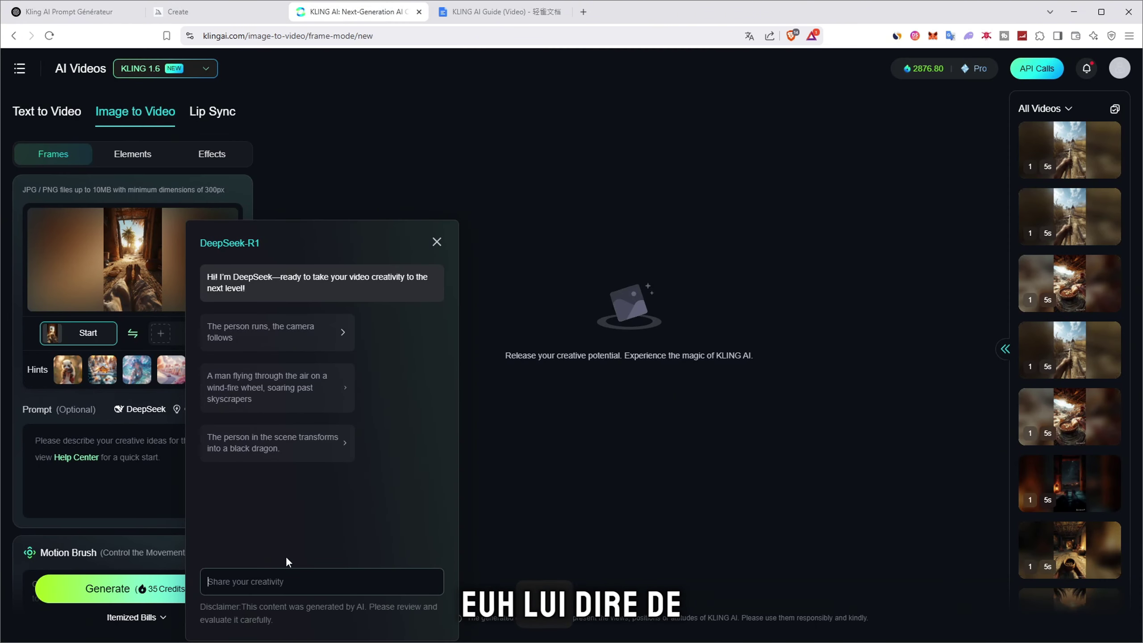
mouse_move(113, 268)
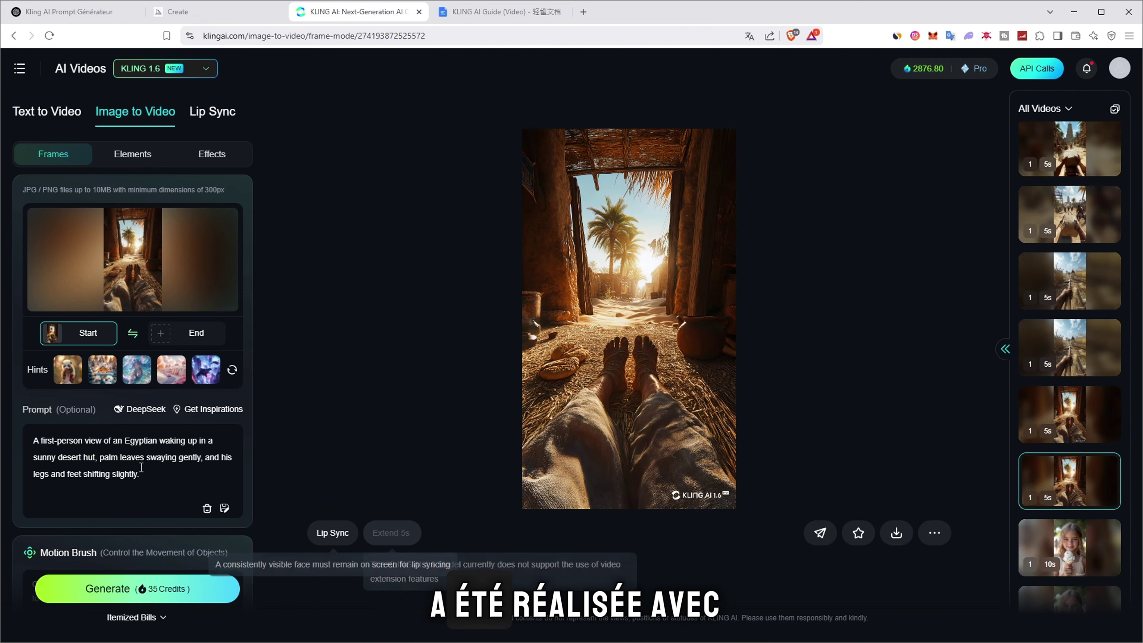
- Review the two generated wheat field clips and the two bread-and-lentils meal clips in the video history
left_click(1074, 360)
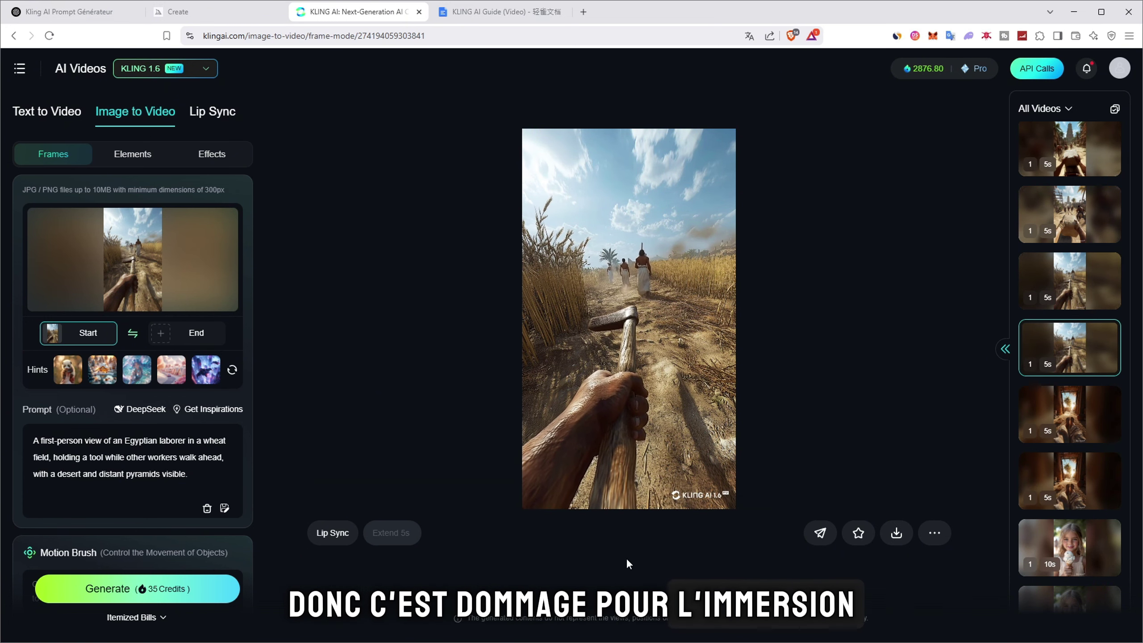
left_click(1063, 301)
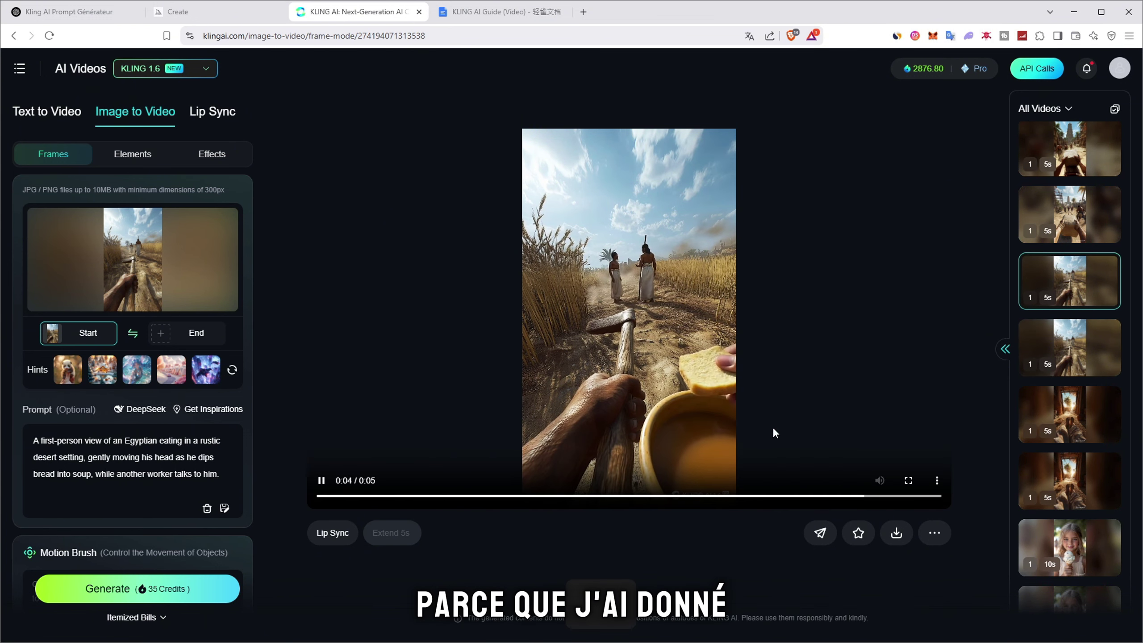
scroll(1073, 285, "up", 5)
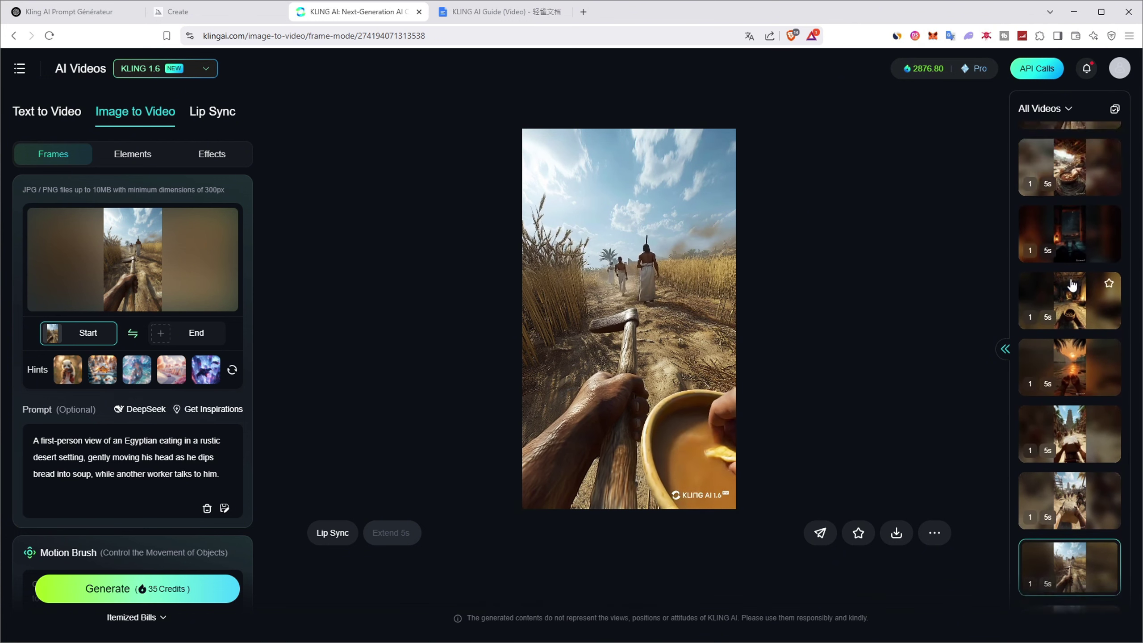
scroll(1073, 285, "up", 1)
left_click(1070, 264)
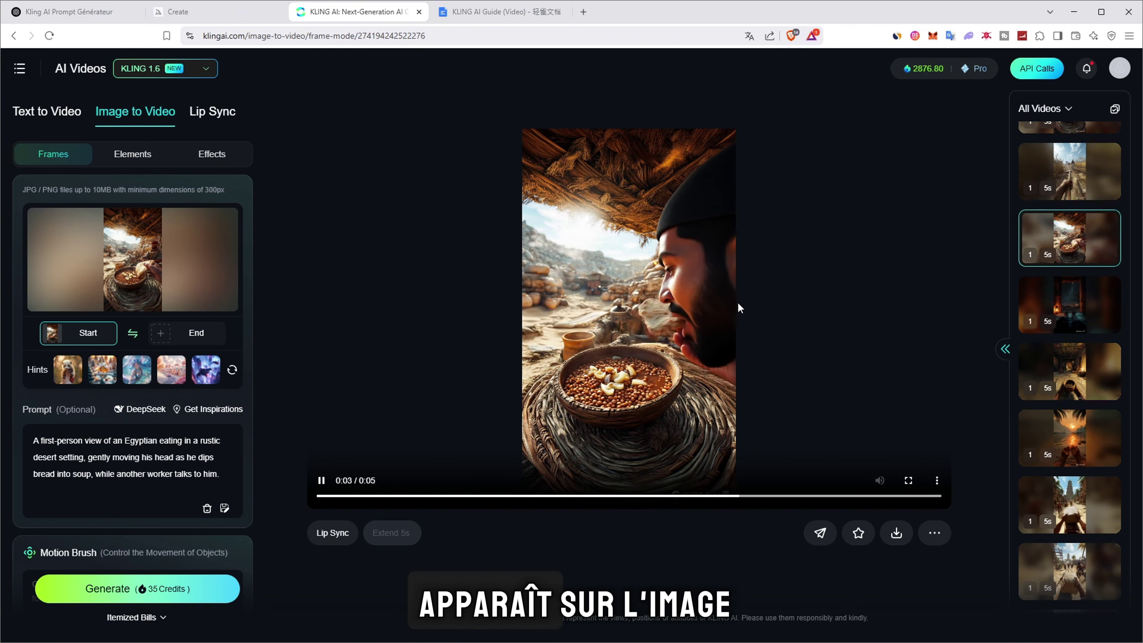
scroll(1080, 302, "up", 3)
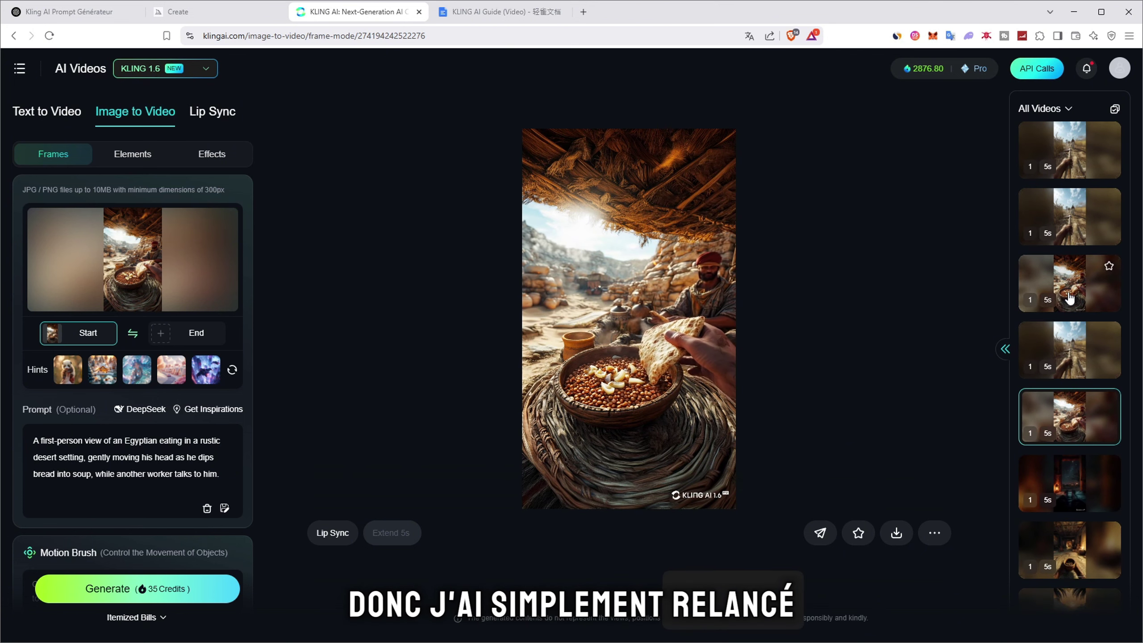
left_click(1070, 298)
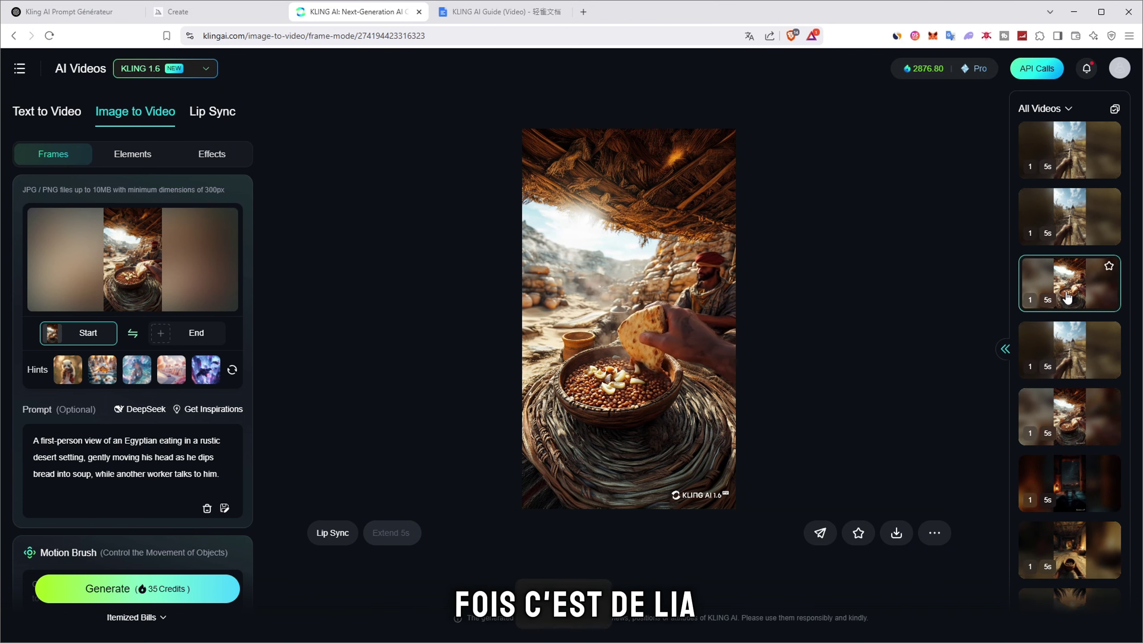
mouse_move(702, 223)
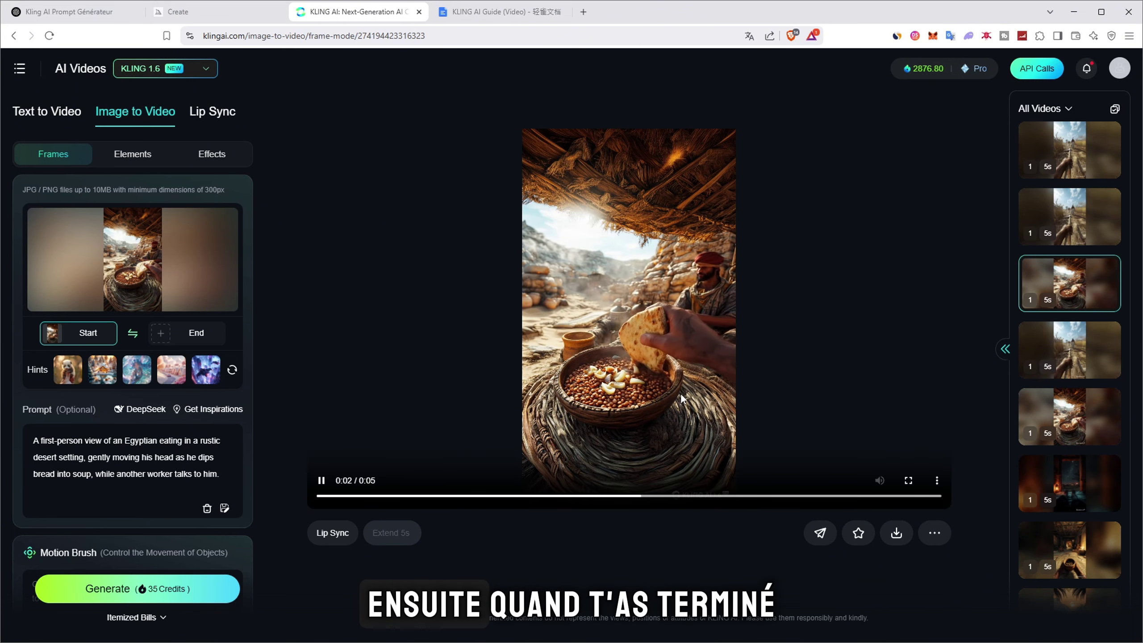
- Download the regenerated bread-and-lentils meal clip without watermark
mouse_move(896, 533)
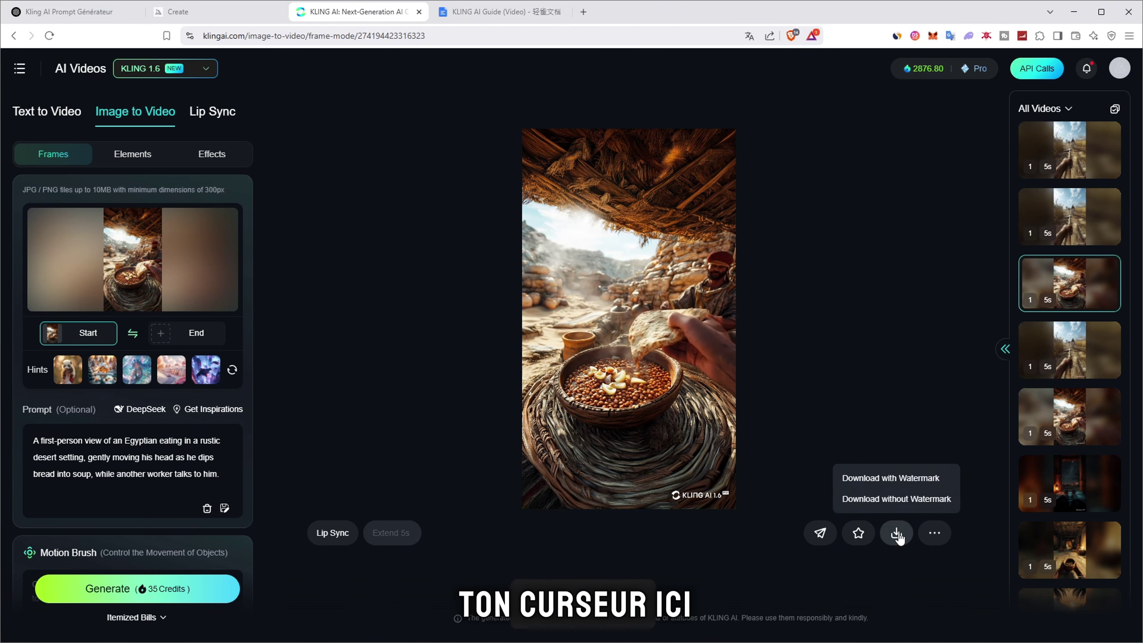
left_click(888, 499)
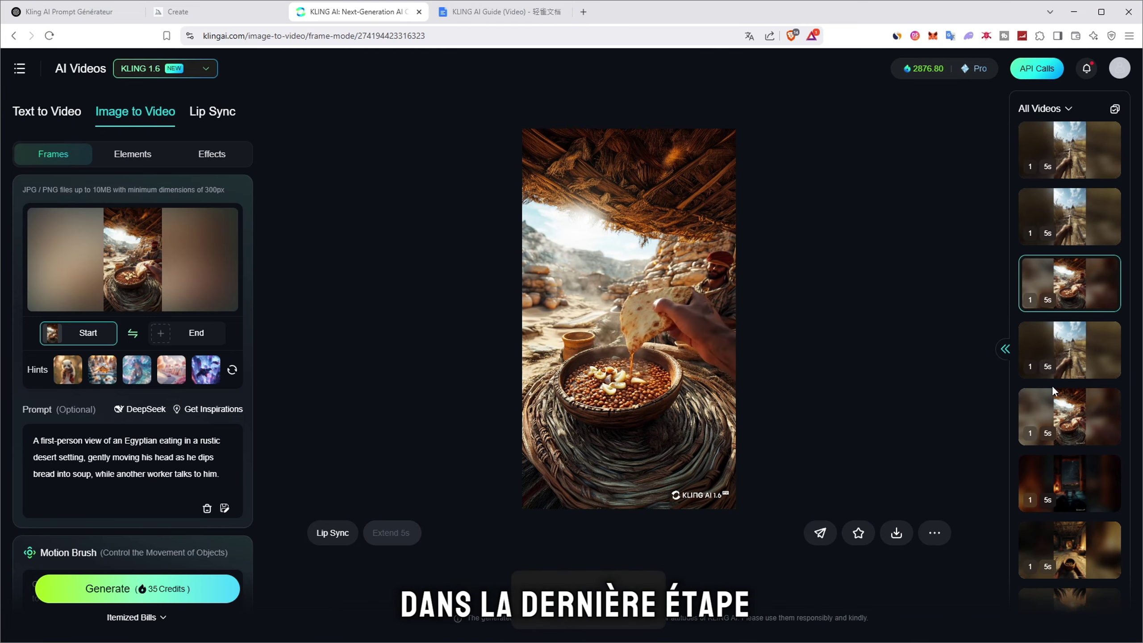